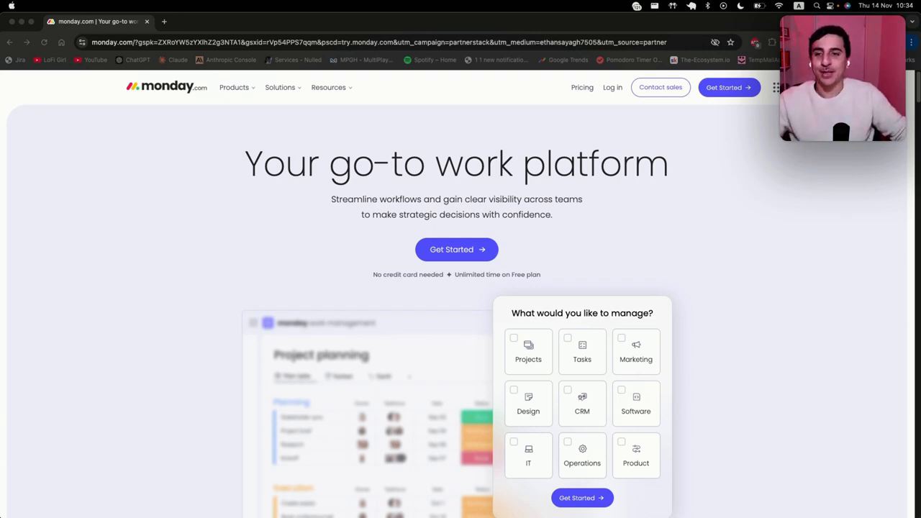
Step: Load the try.monday.com partner link in the browser
click(259, 43)
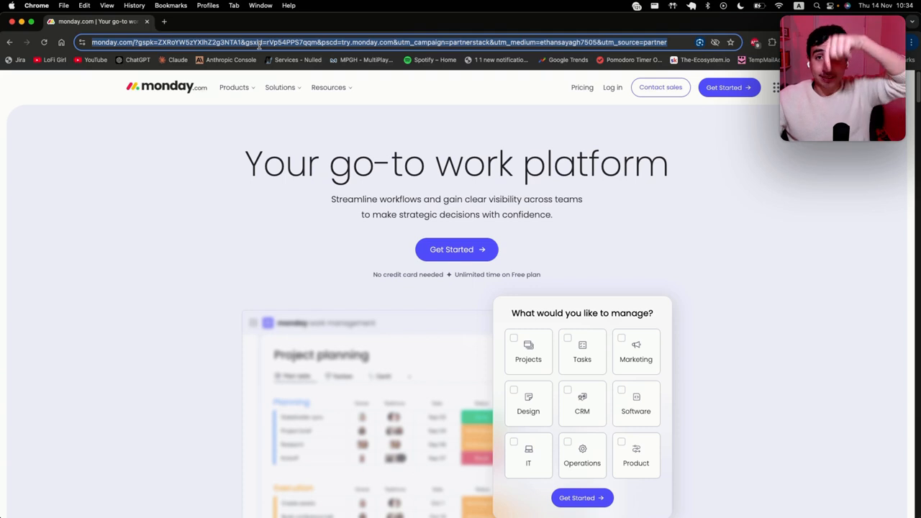
text(https://try.monday.com/hv5f6qktoocv)
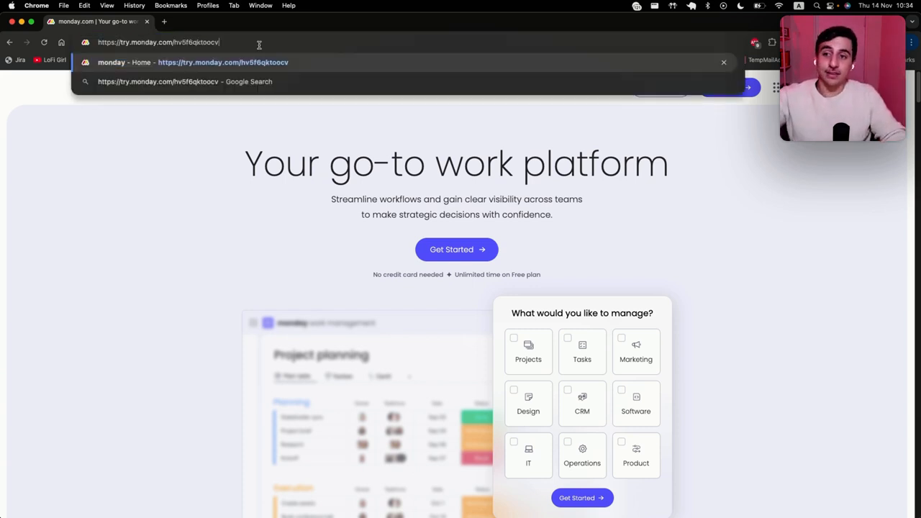
key(Return)
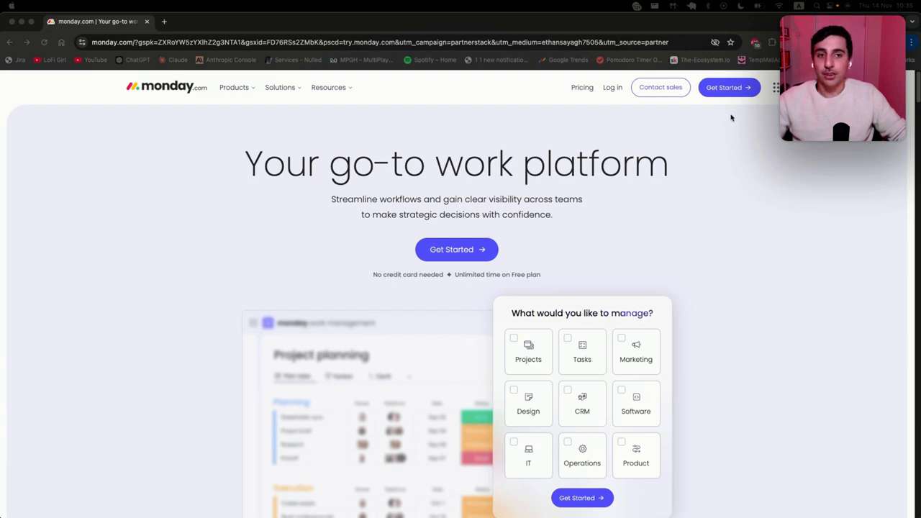
Step: Start a free sign-up and submit the sign-up e-mail address
click(456, 249)
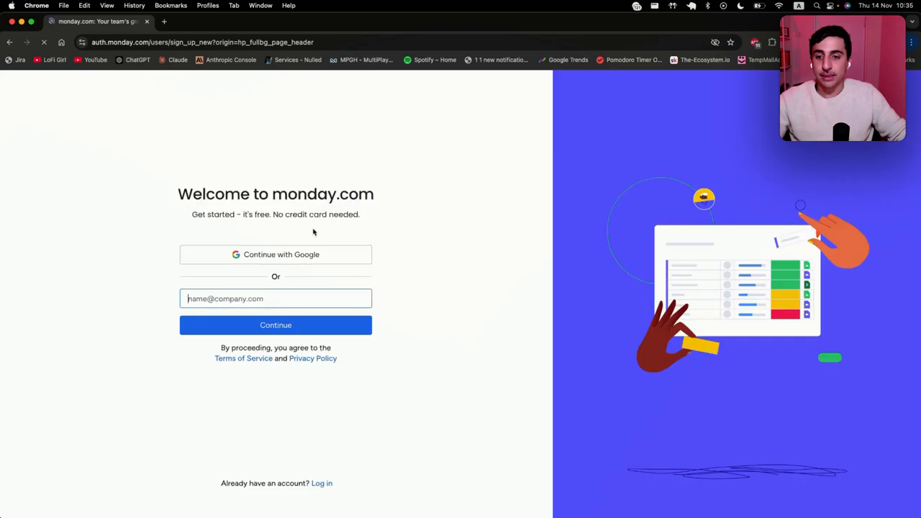
click(264, 302)
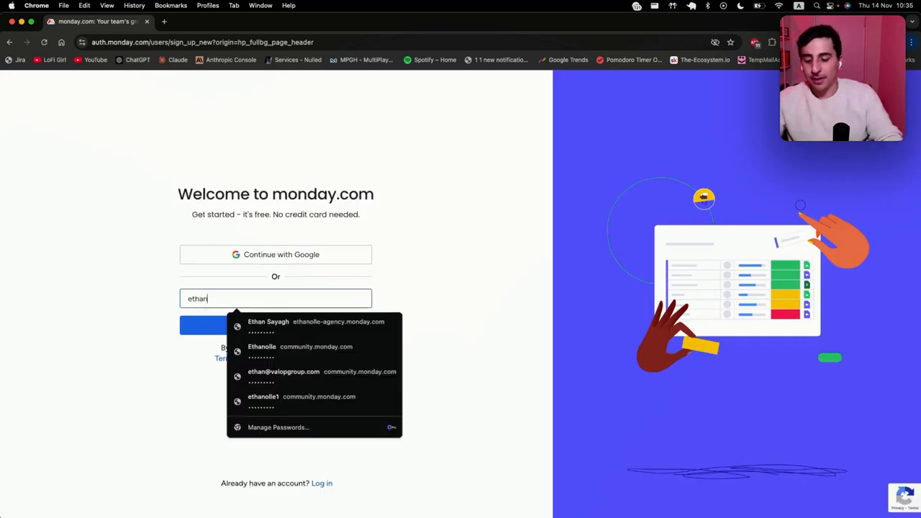
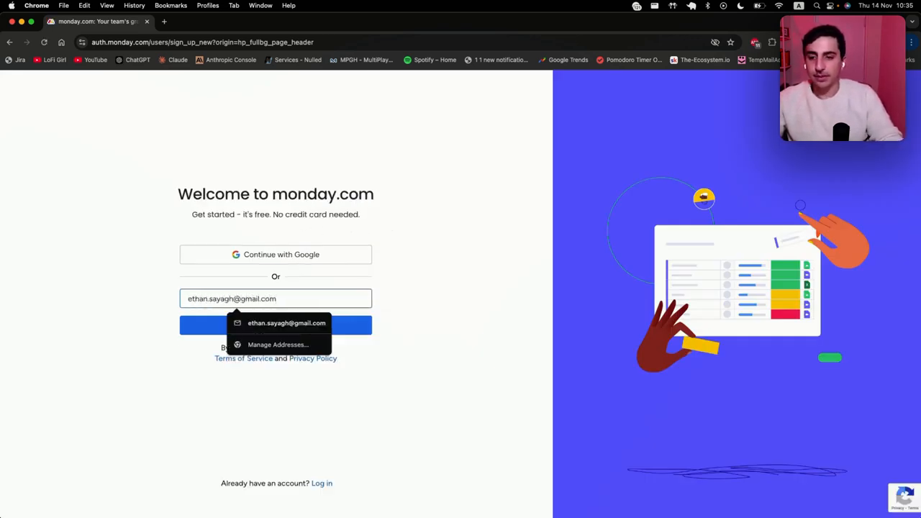
click(360, 325)
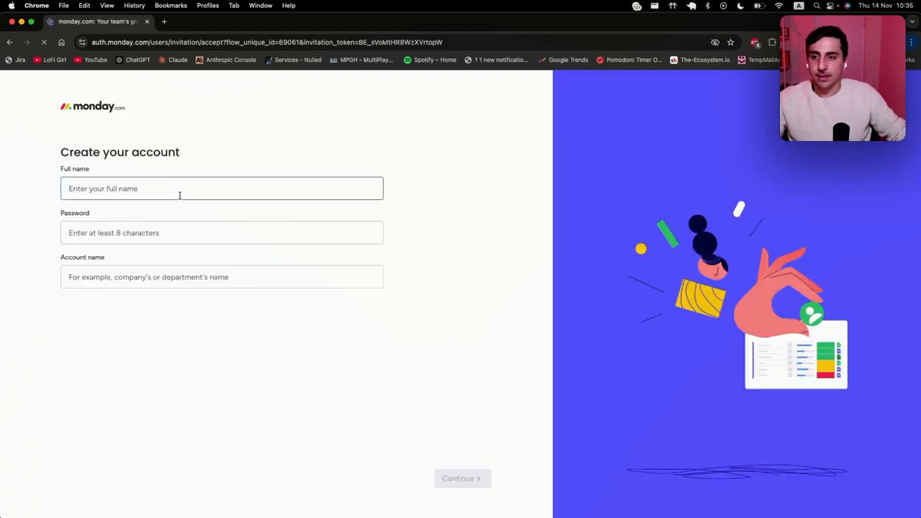
Step: Fill in the full name, password and account name, correcting the account name, and submit
click(180, 195)
text(Ethan)
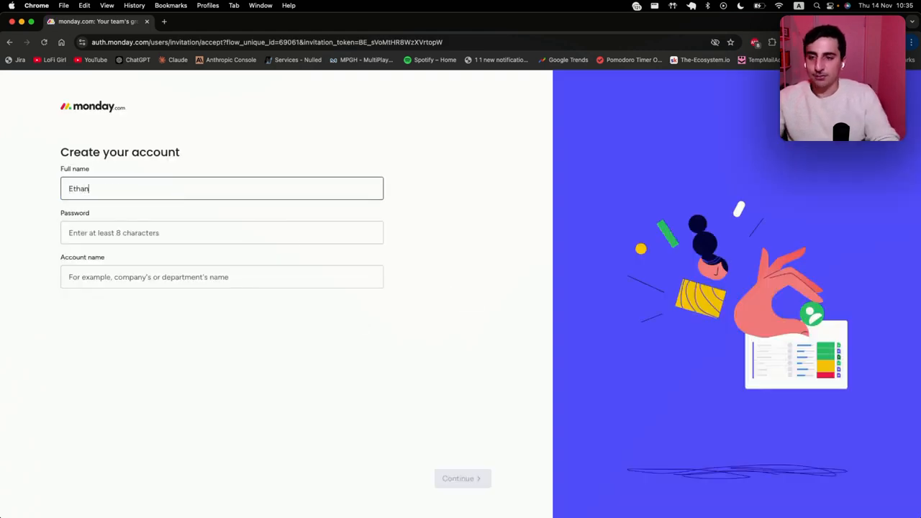
key(Tab)
text(••)
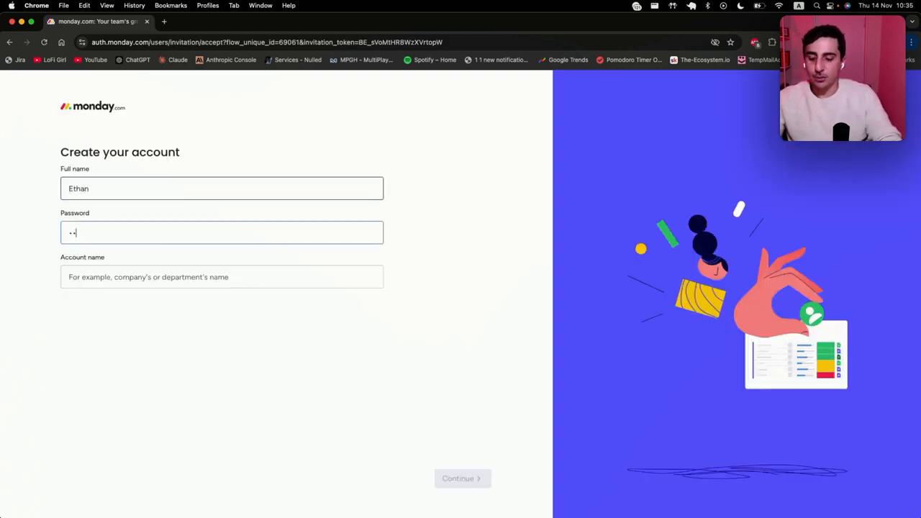
text(••••••••)
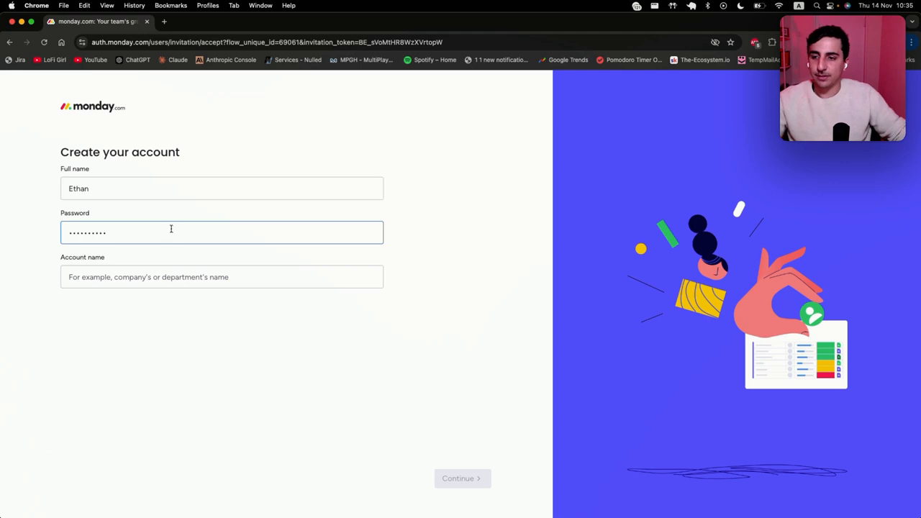
click(140, 275)
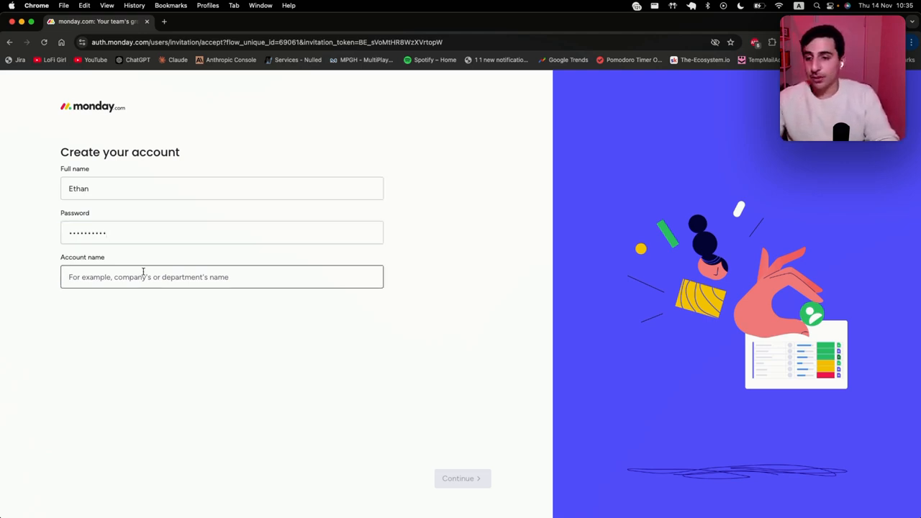
text(Ethan)
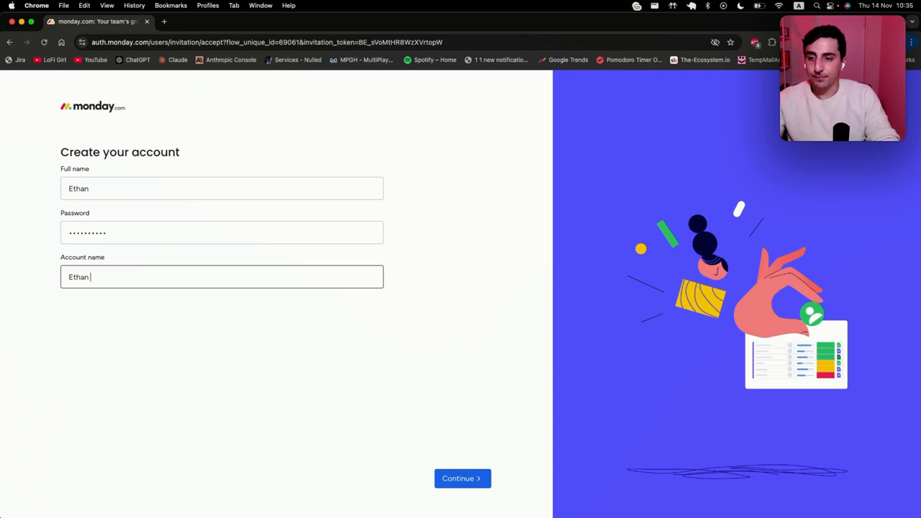
text( agency)
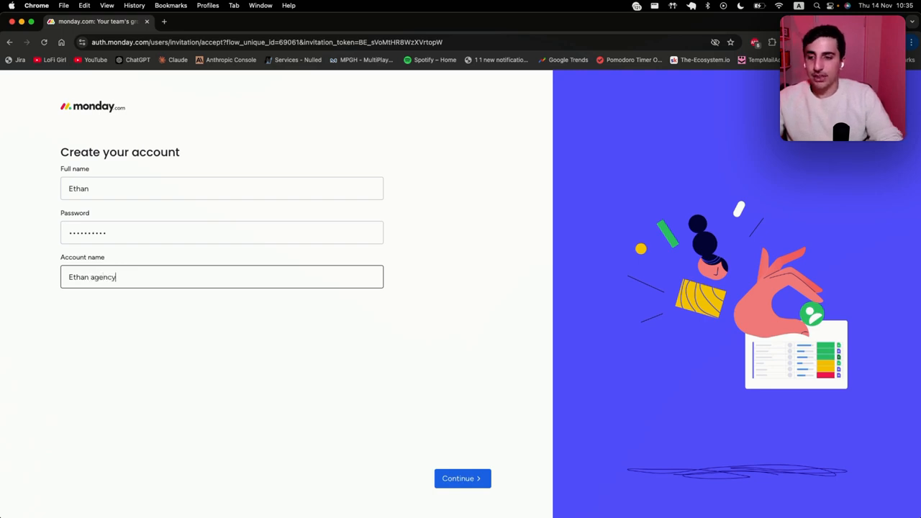
click(92, 278)
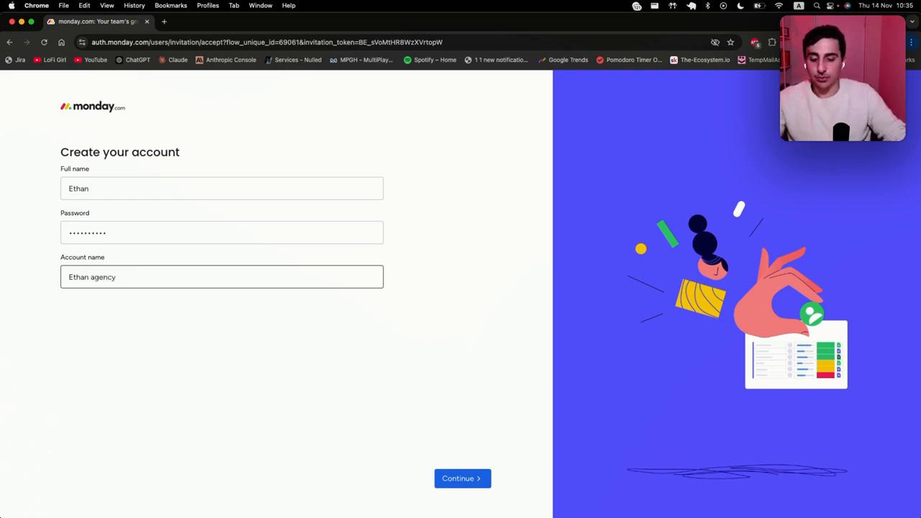
key(BackSpace)
key(BackSpace)
text(-A)
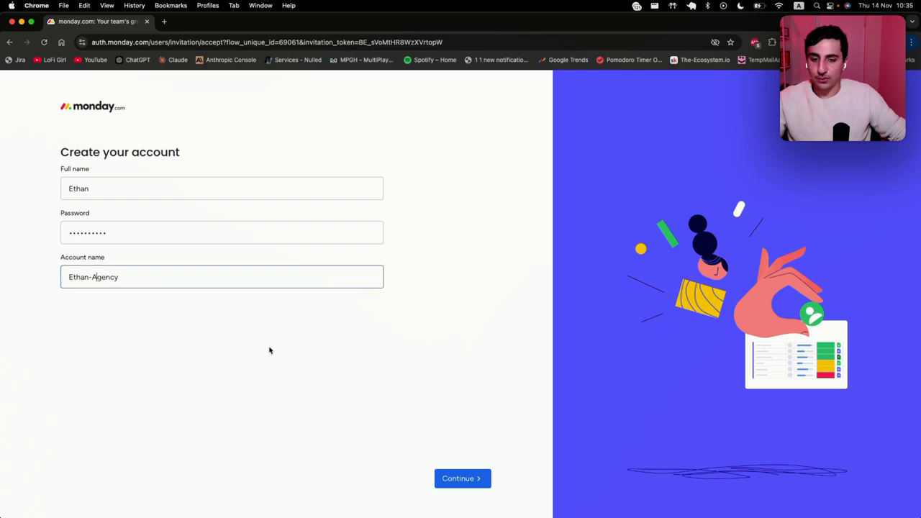
click(473, 485)
Step: Choose Work as the reason for joining and VP as the current role
click(265, 180)
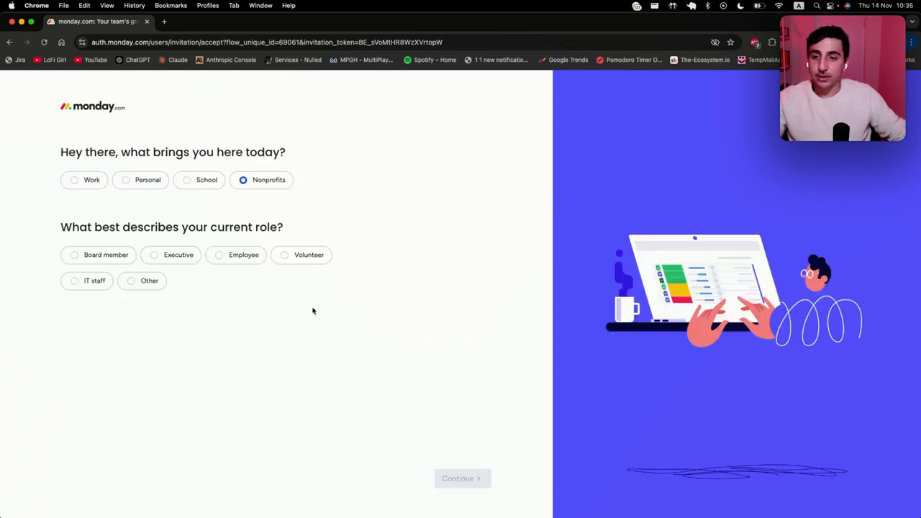
click(80, 180)
click(194, 281)
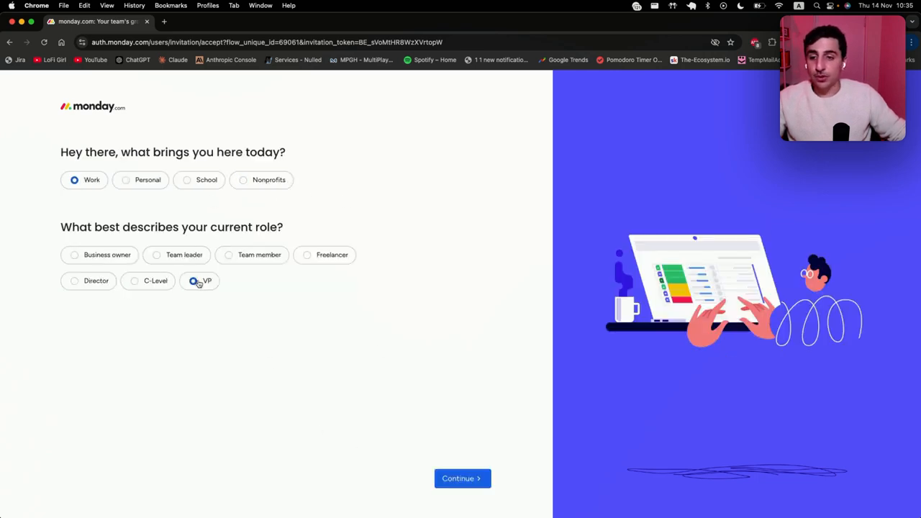
click(454, 479)
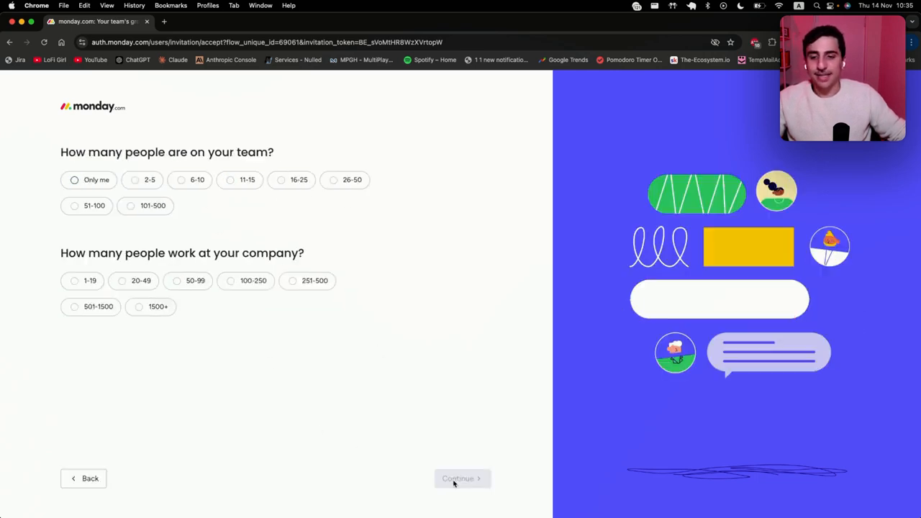
Step: Set team size to Only me and company size to 1-19
click(103, 180)
click(88, 283)
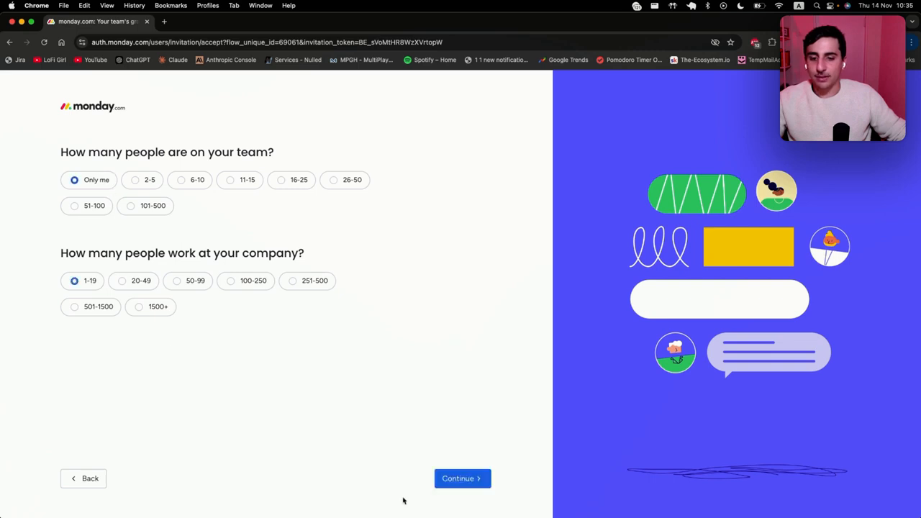
click(442, 480)
Step: Pick Marketing to manage first and Portfolio management as the focus, finishing the survey
click(183, 255)
click(455, 473)
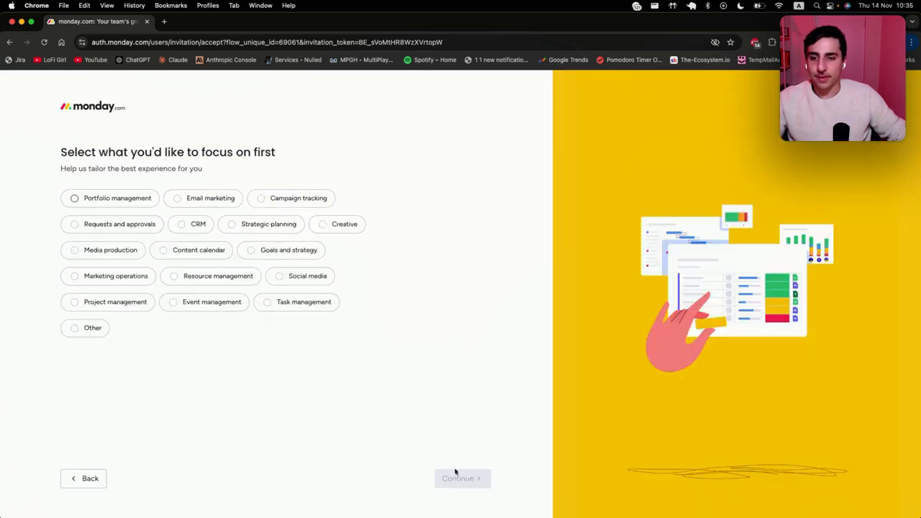
click(115, 199)
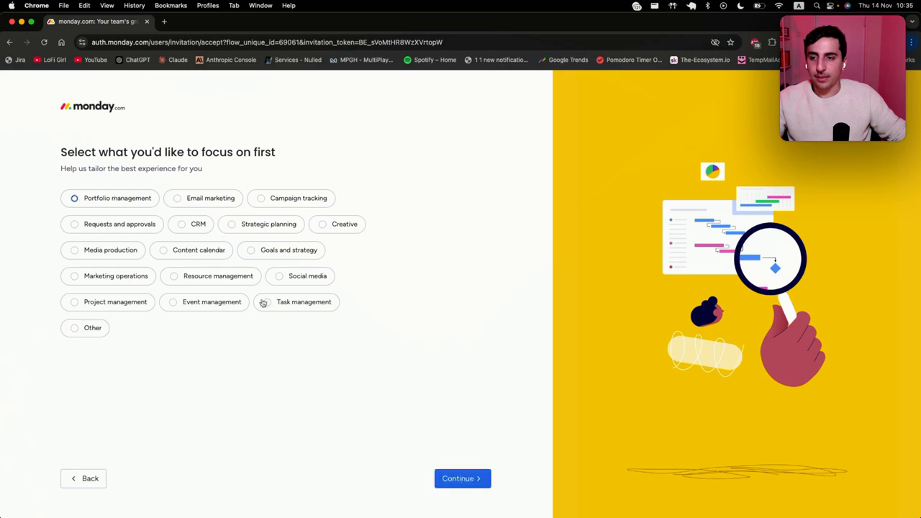
click(455, 481)
click(452, 484)
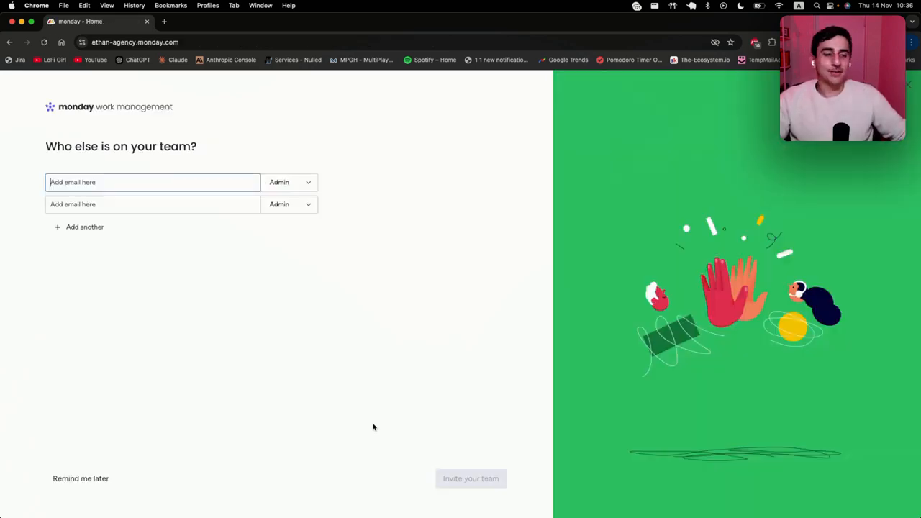
Step: Skip inviting teammates and name the new board Test
click(75, 480)
click(175, 280)
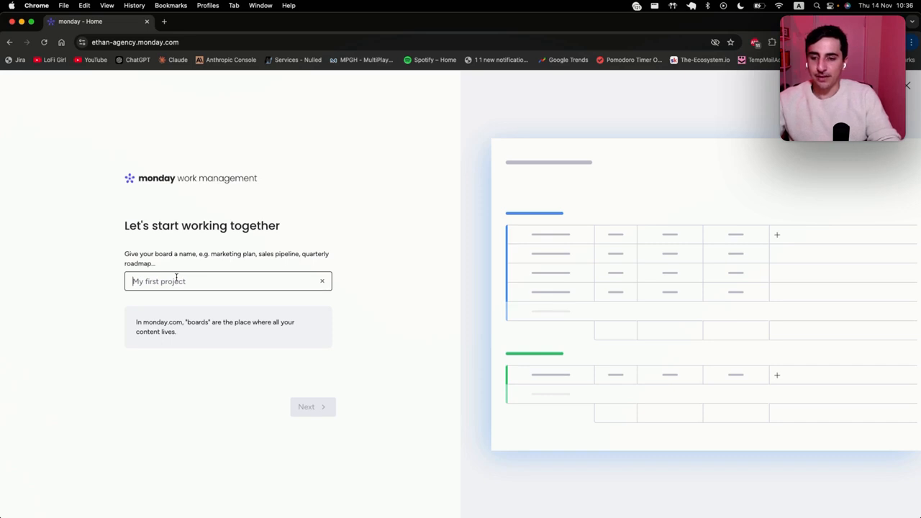
text(Test)
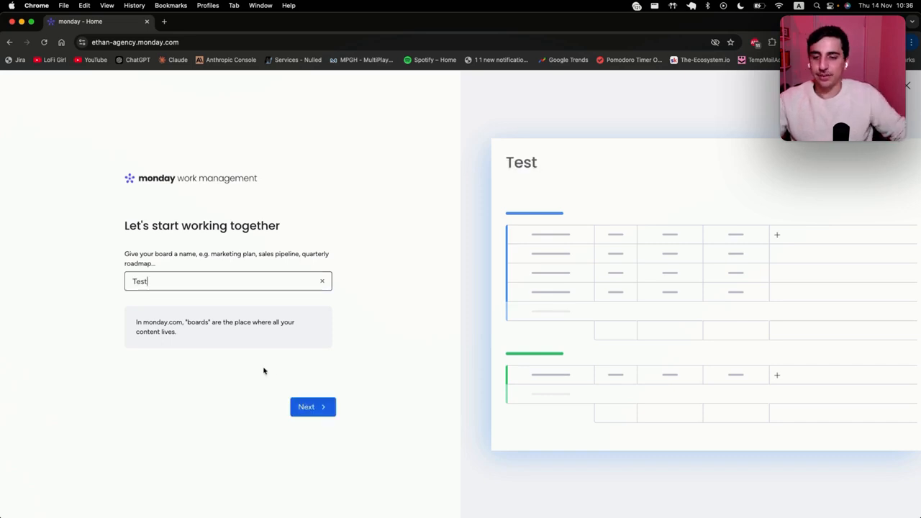
click(316, 407)
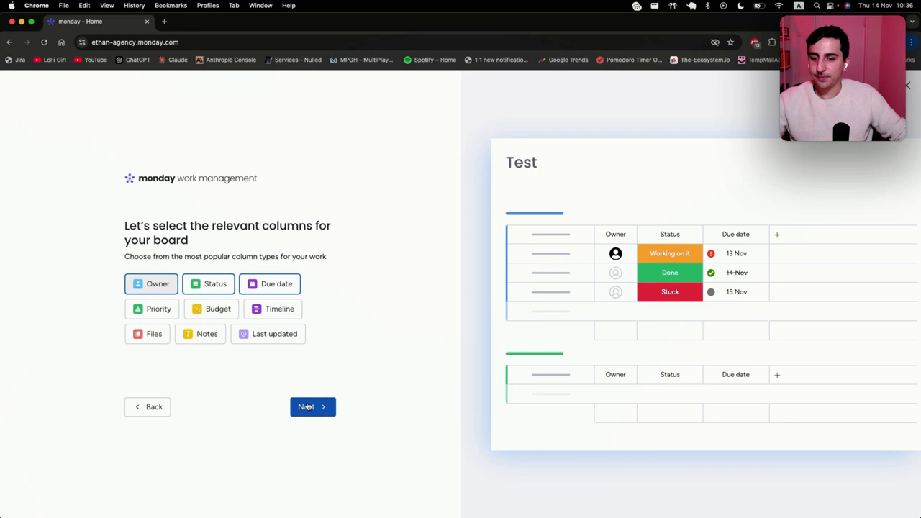
Step: Accept the Owner, Status and Due date columns and finish creating the board
click(308, 409)
click(308, 409)
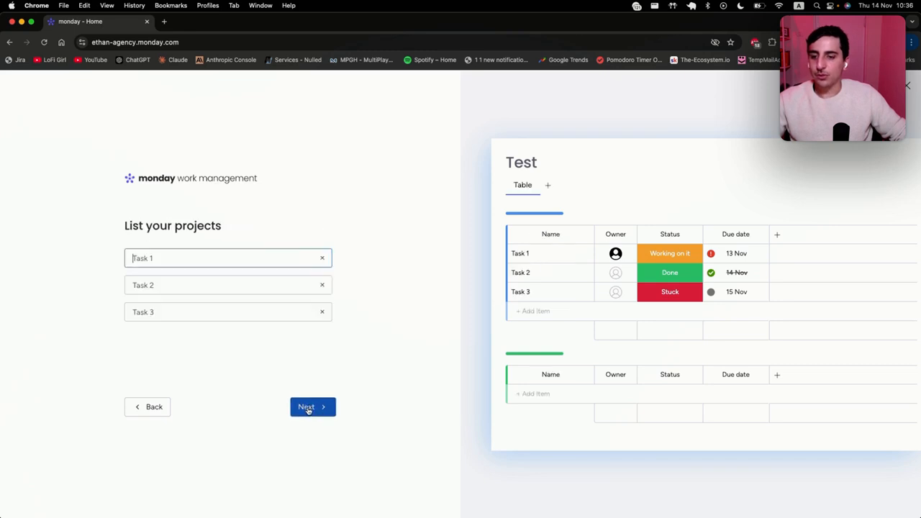
click(308, 408)
click(308, 409)
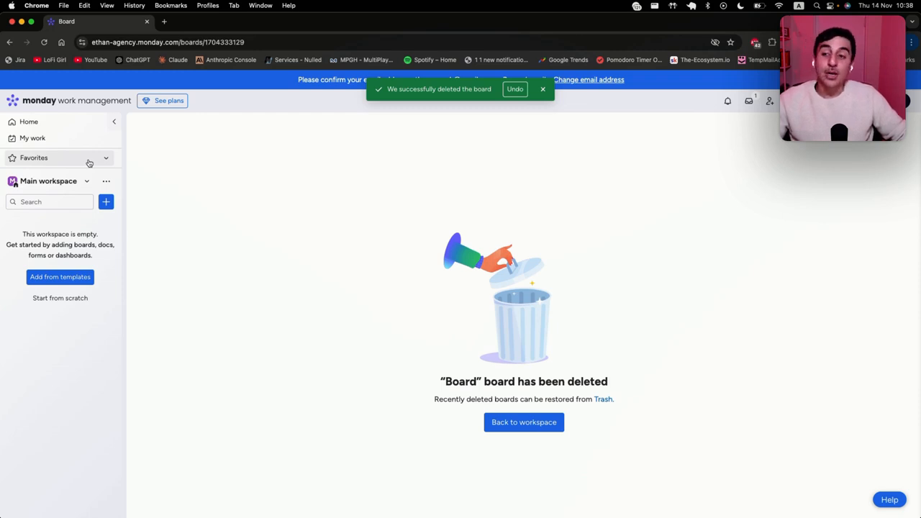
Step: Browse board templates in the Freelancers, Software Development, Design and HR categories
click(61, 182)
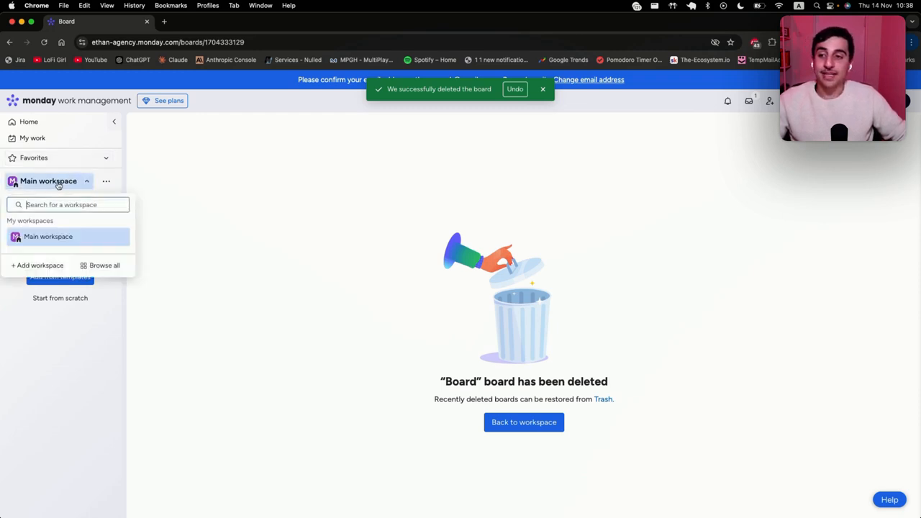
click(48, 348)
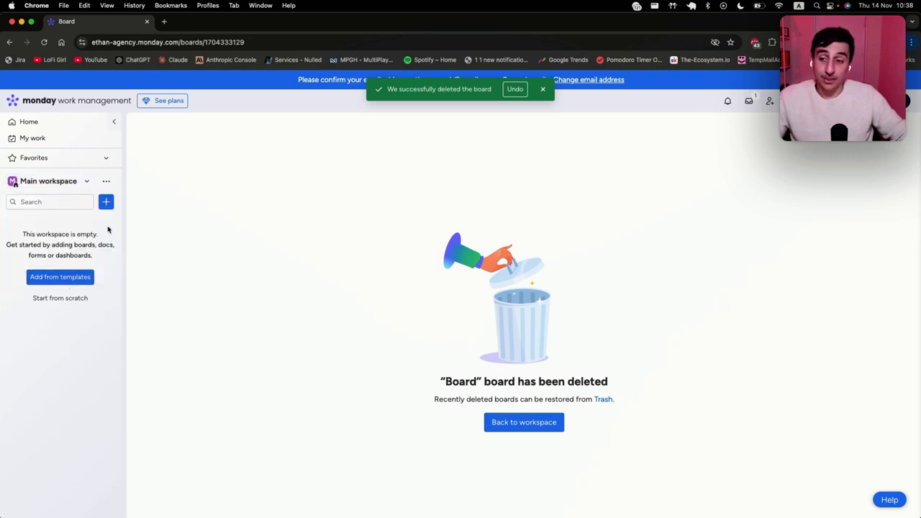
click(86, 277)
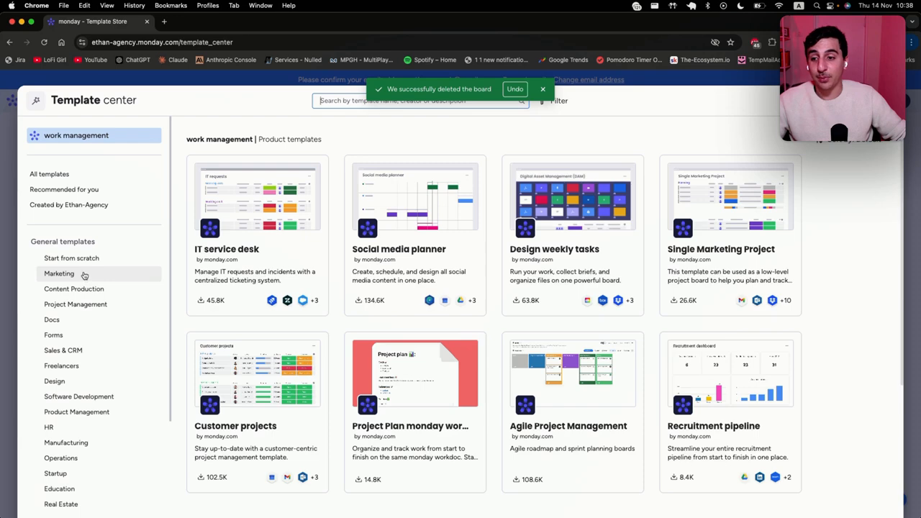
scroll(87, 279, down, 2)
click(89, 282)
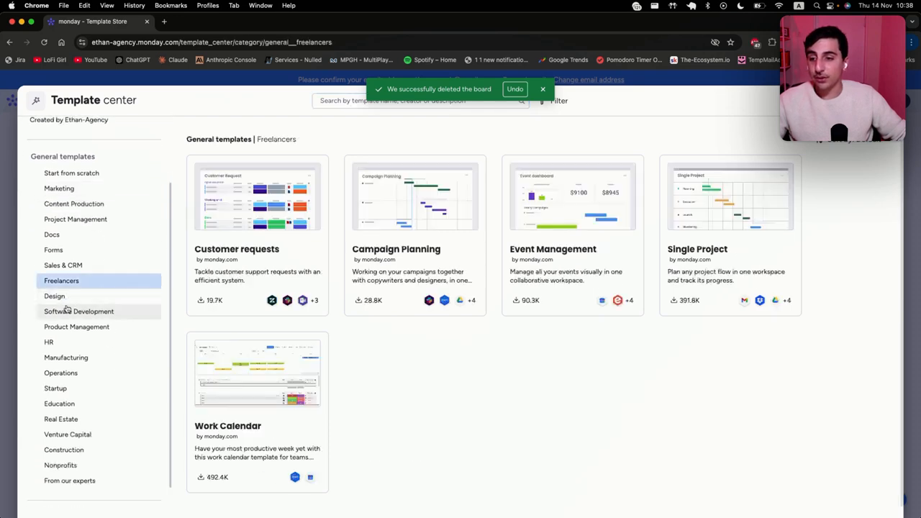
click(98, 311)
click(69, 297)
click(81, 345)
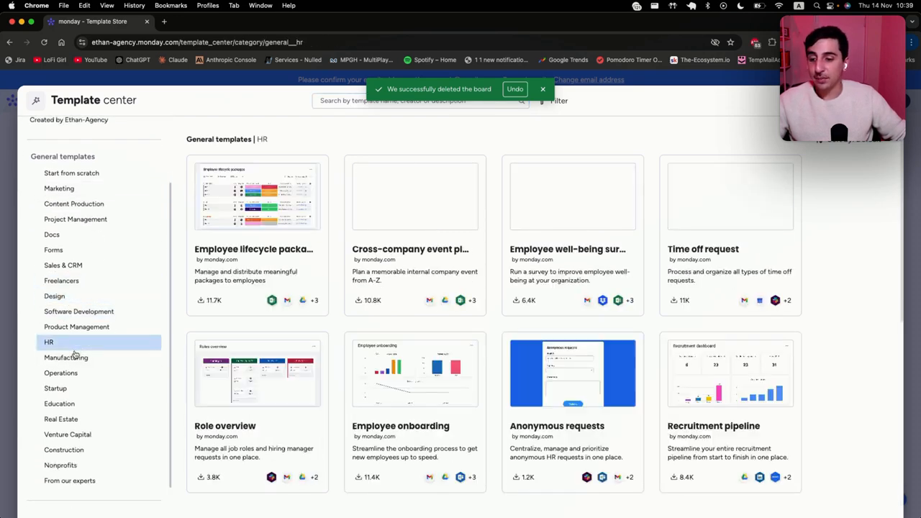
Step: Check Manufacturing and Software Development templates, then return to the workspace's Add new menu
click(77, 356)
click(67, 317)
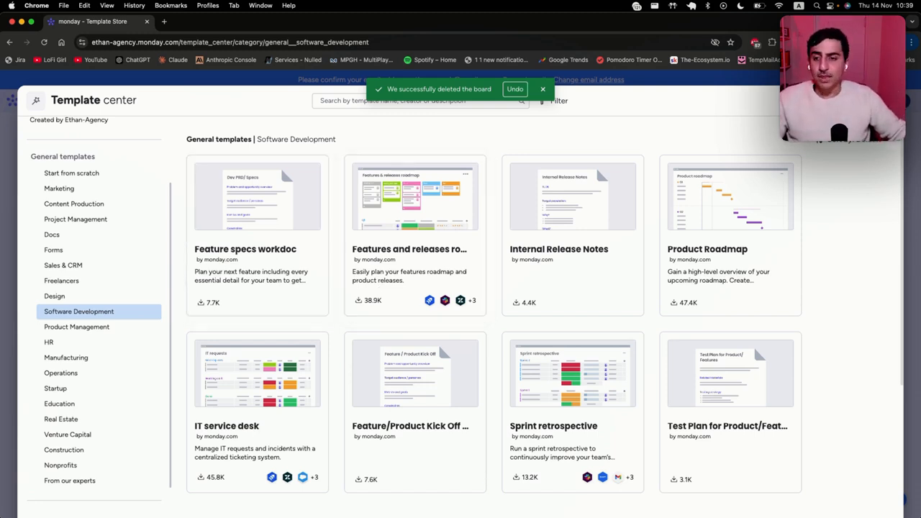
key(Escape)
click(106, 201)
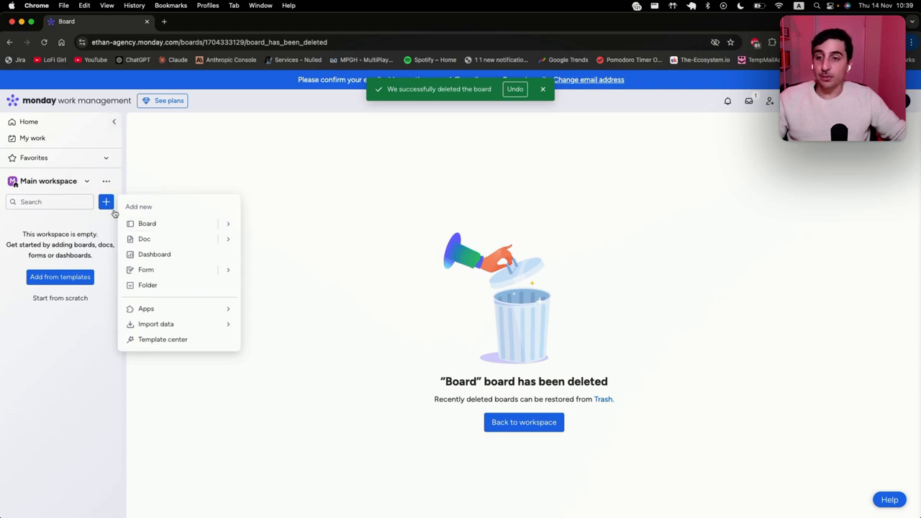
Step: Create a new board named Board in the Main workspace
click(201, 223)
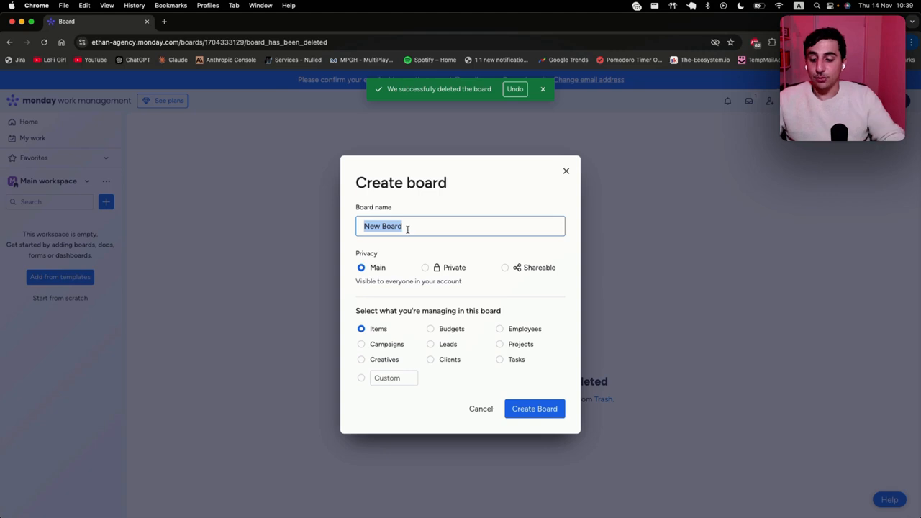
text(Bo)
key(Return)
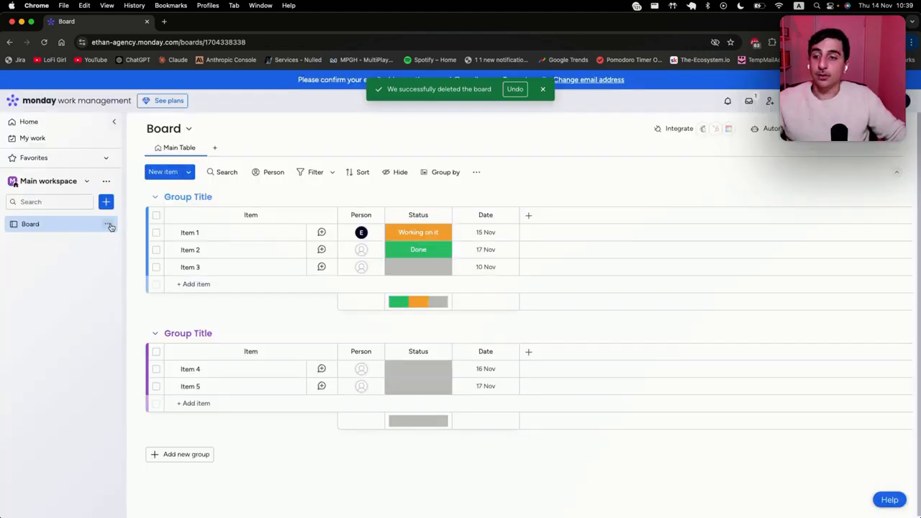
click(107, 224)
mouse_move(204, 301)
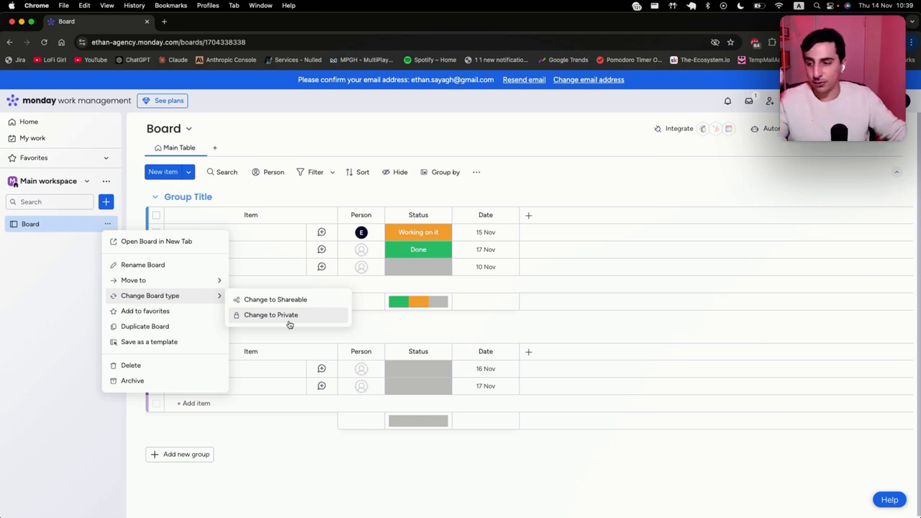
Step: Rename the first group to Test and move Item 1 into Group Title
click(11, 321)
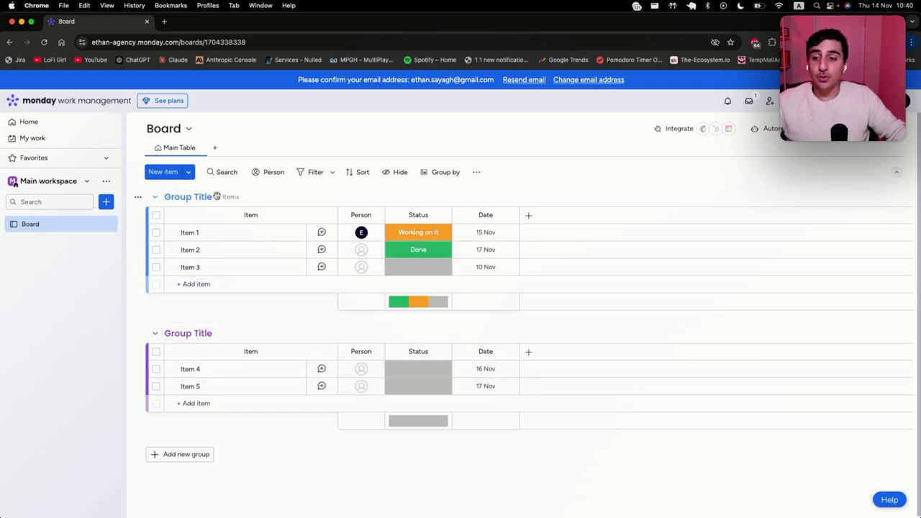
click(193, 197)
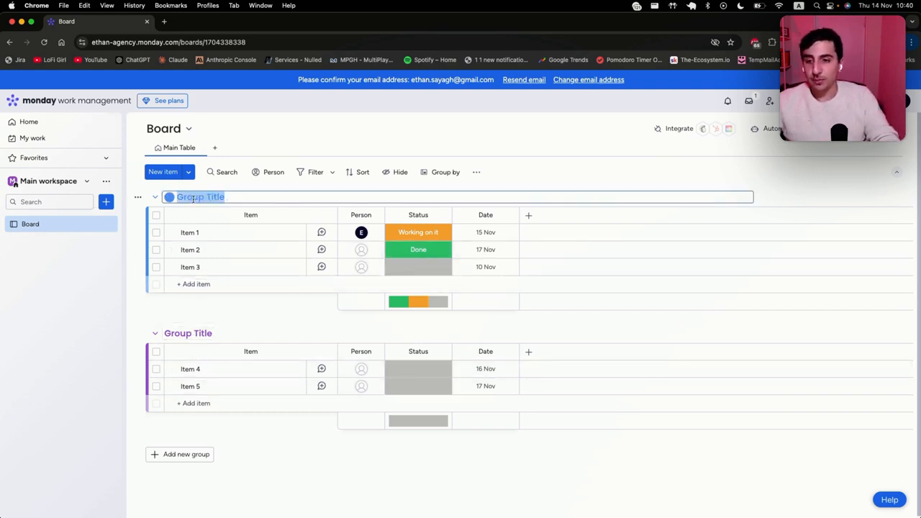
text(T)
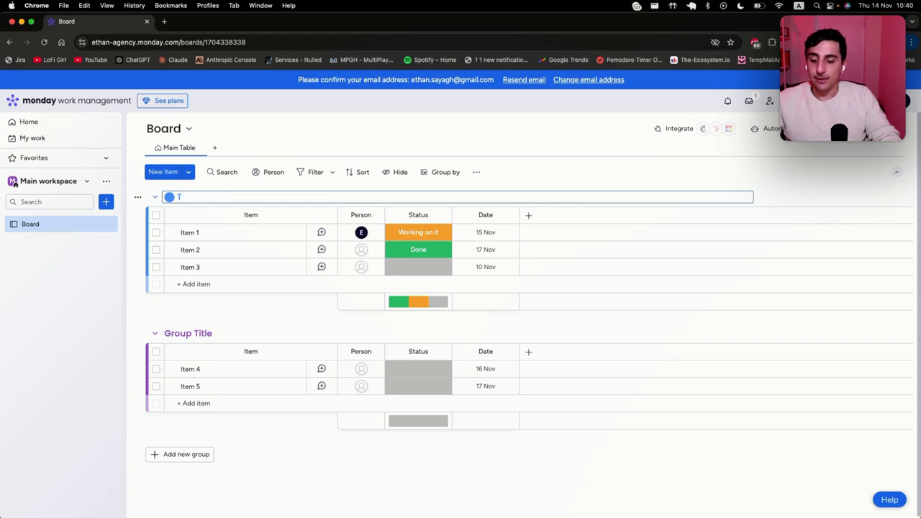
text(rest)
key(Return)
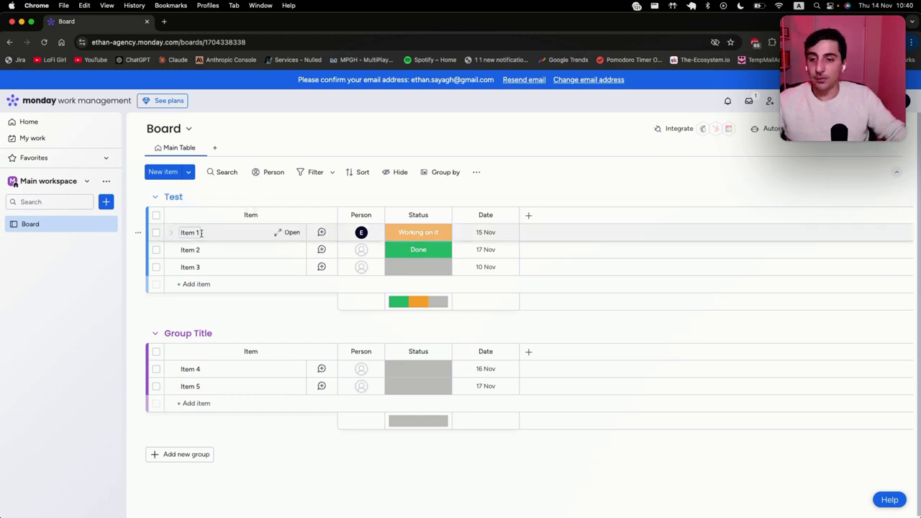
drag(242, 234, 240, 360)
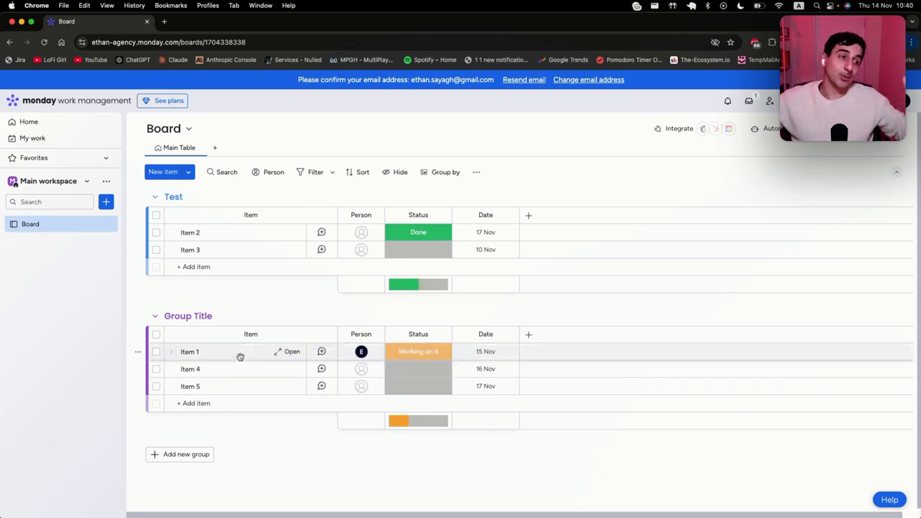
Step: Rename the board to Board 2 from the sidebar options
click(107, 224)
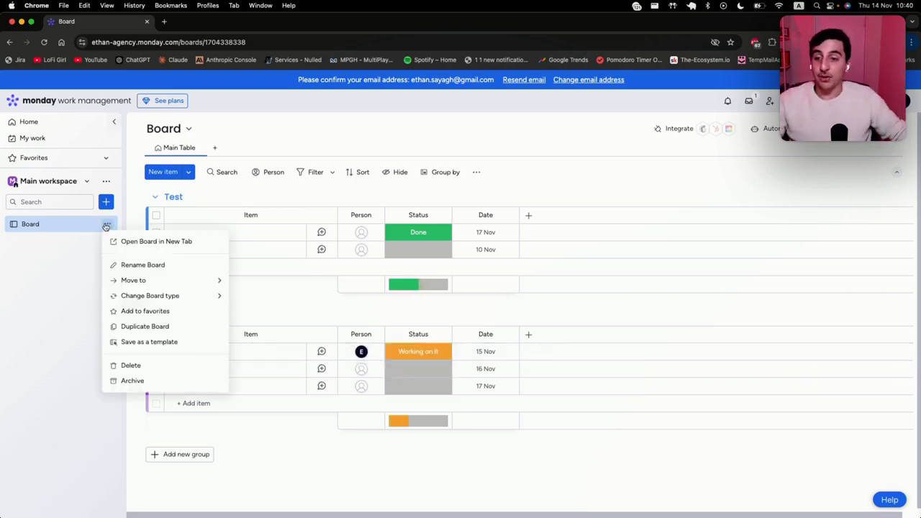
click(140, 264)
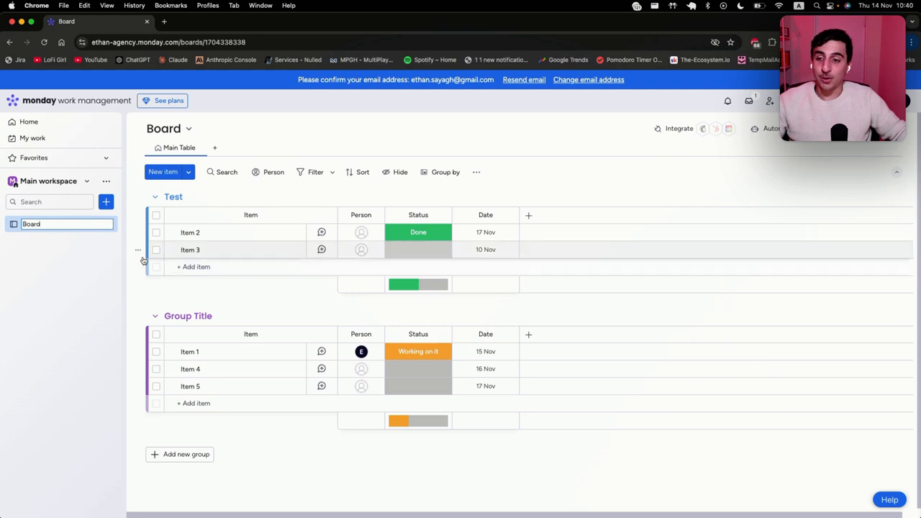
text(2)
key(Return)
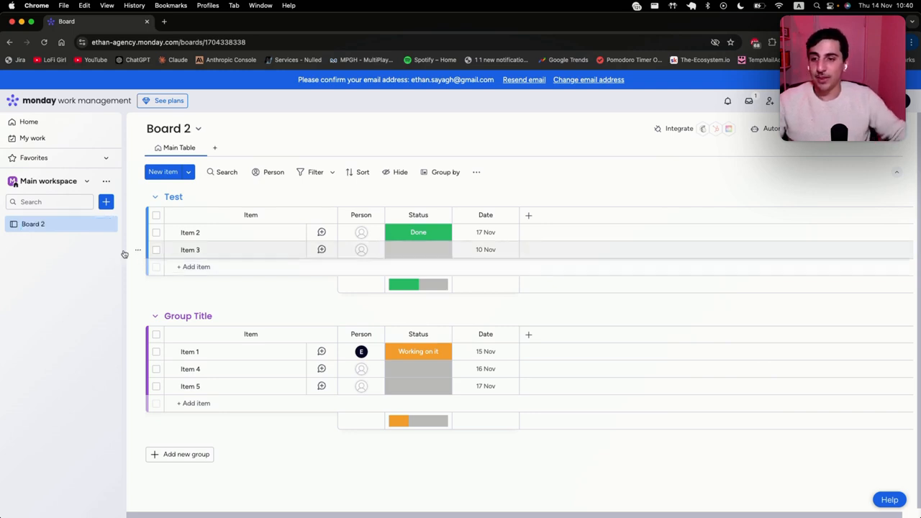
click(106, 225)
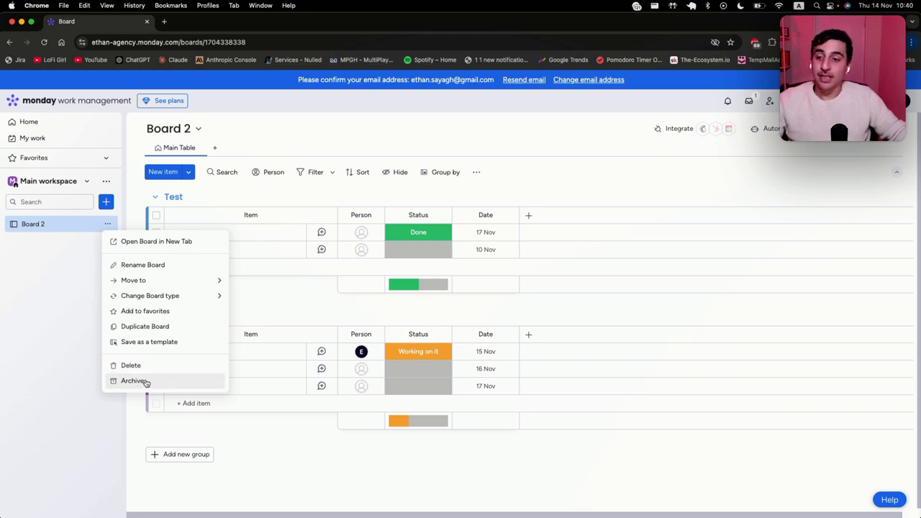
click(96, 296)
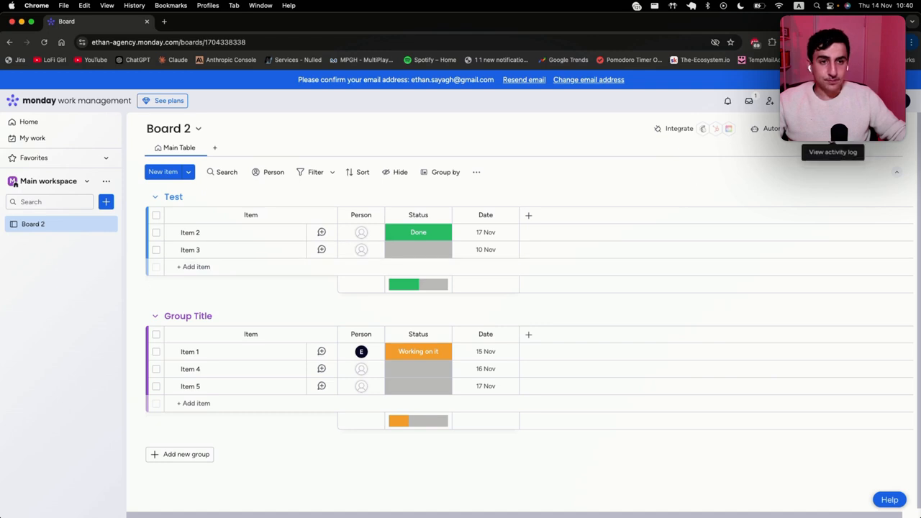
click(866, 128)
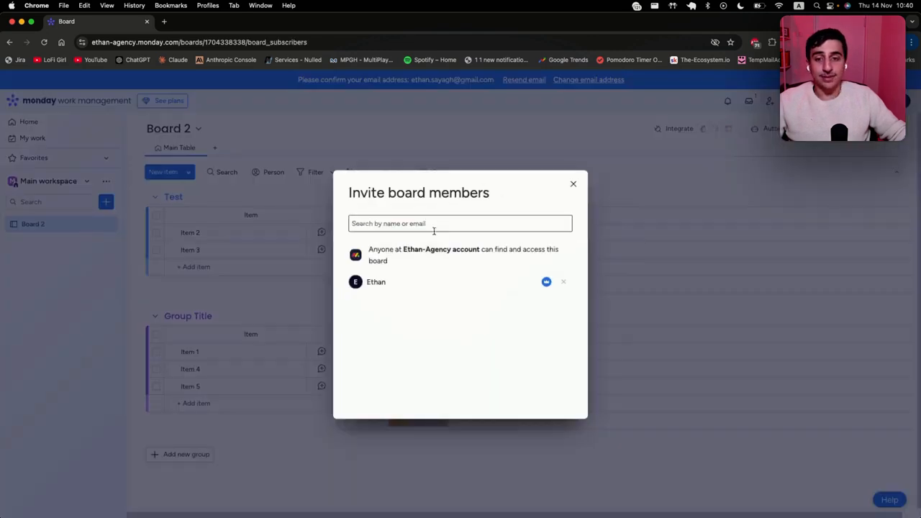
click(574, 184)
click(815, 129)
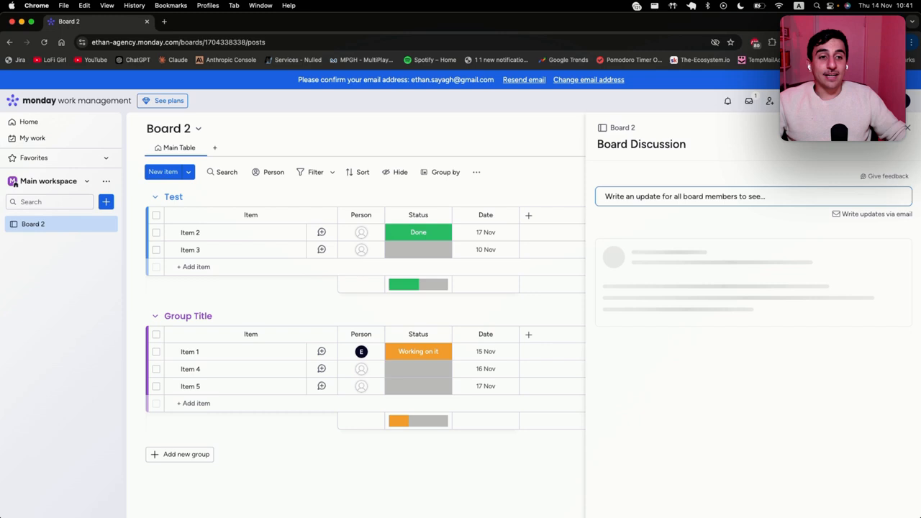
click(648, 196)
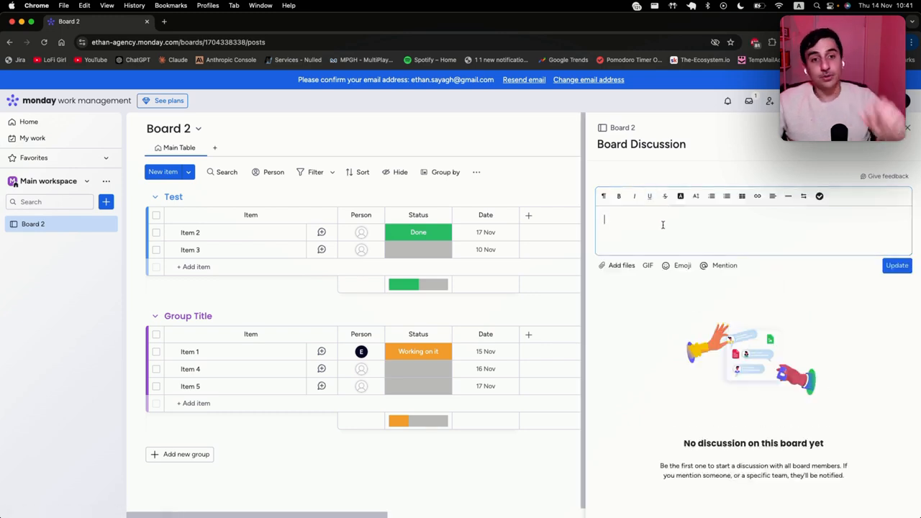
click(908, 128)
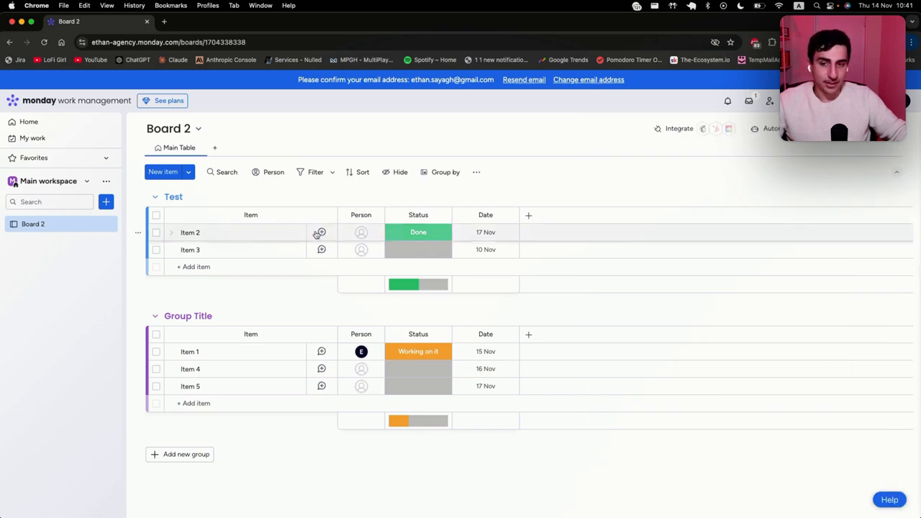
click(321, 233)
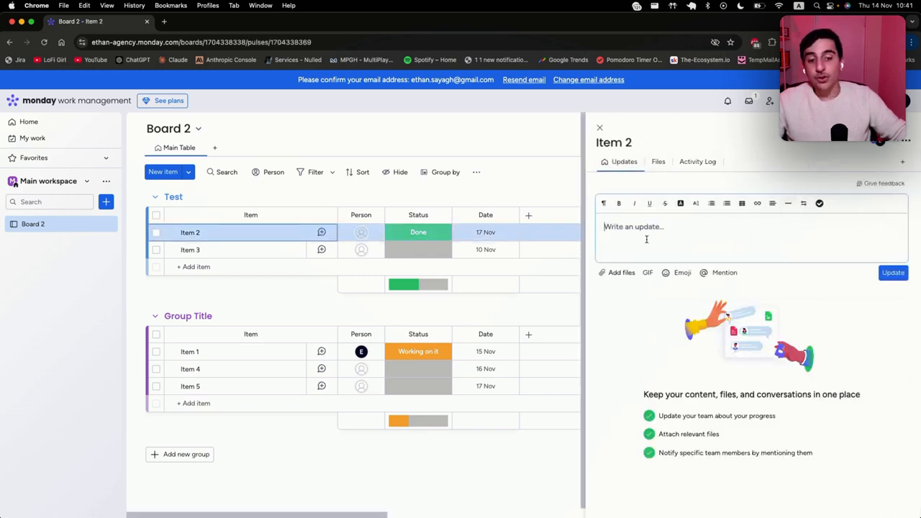
text(@)
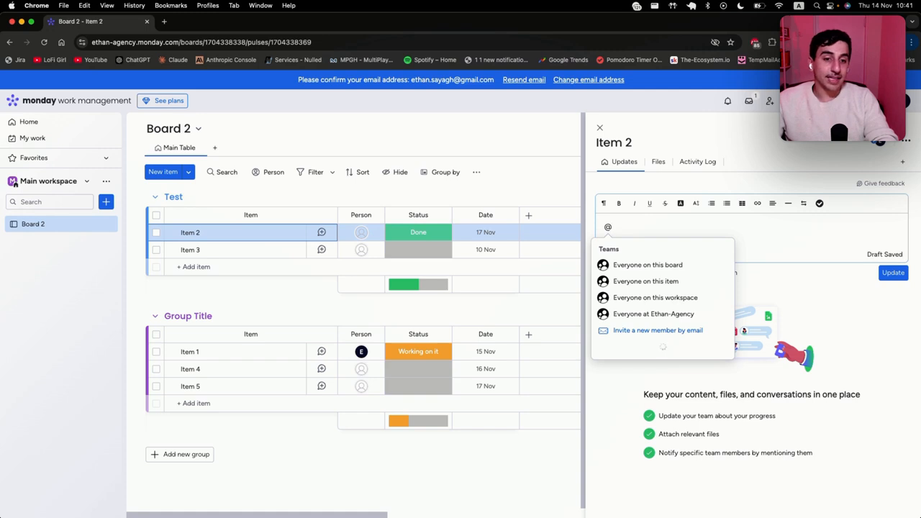
key(Down)
key(Down)
key(Down)
key(Up)
key(Up)
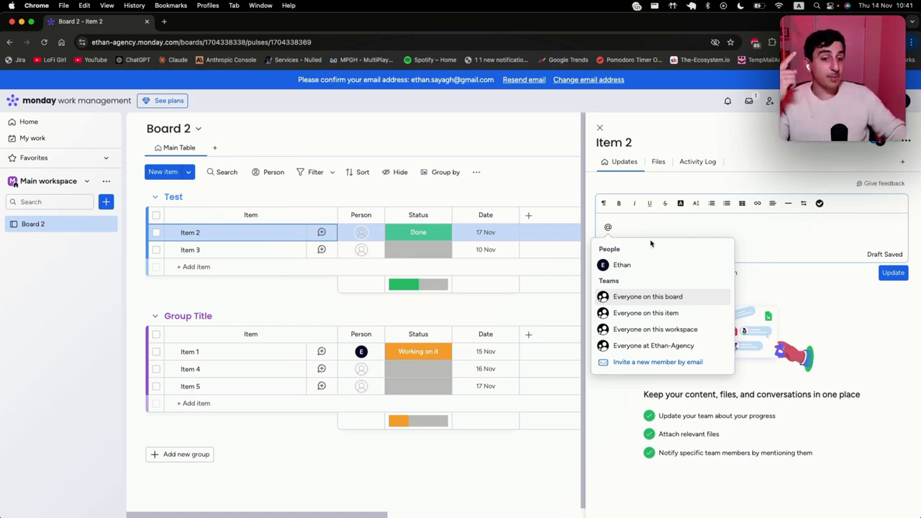
key(BackSpace)
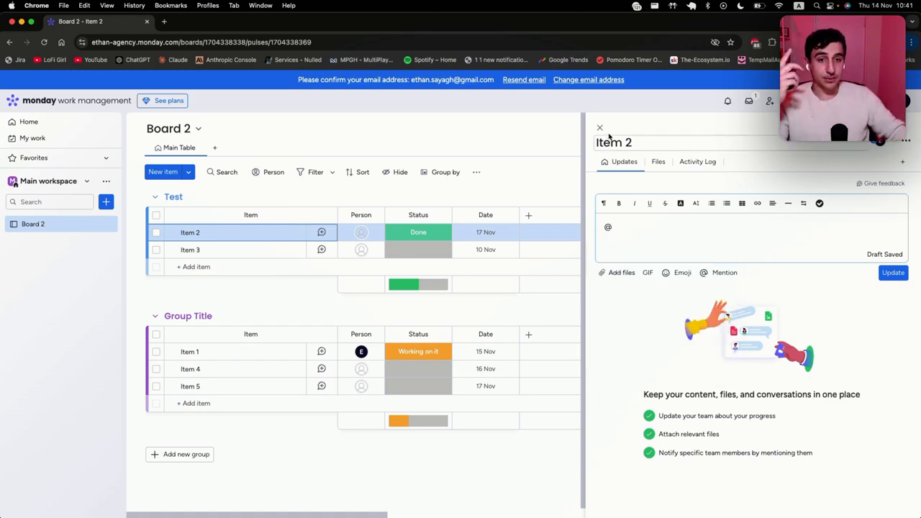
click(600, 128)
click(727, 101)
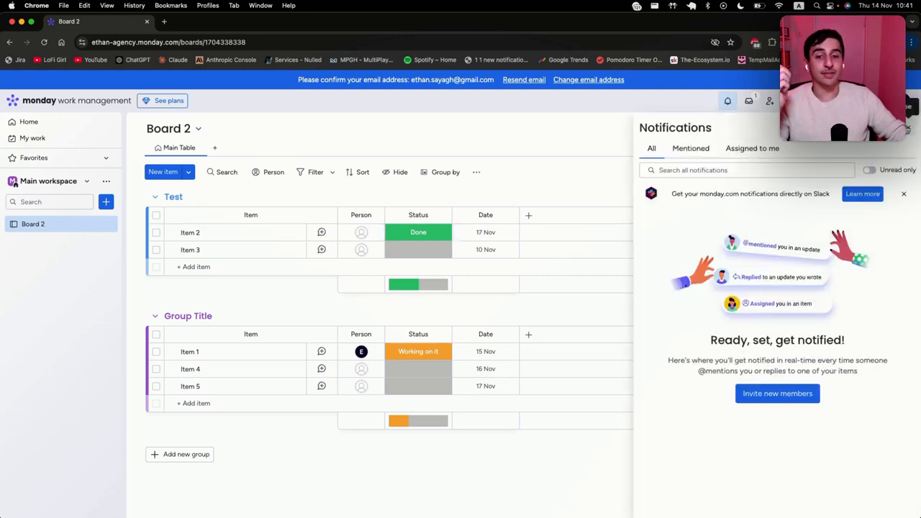
click(909, 130)
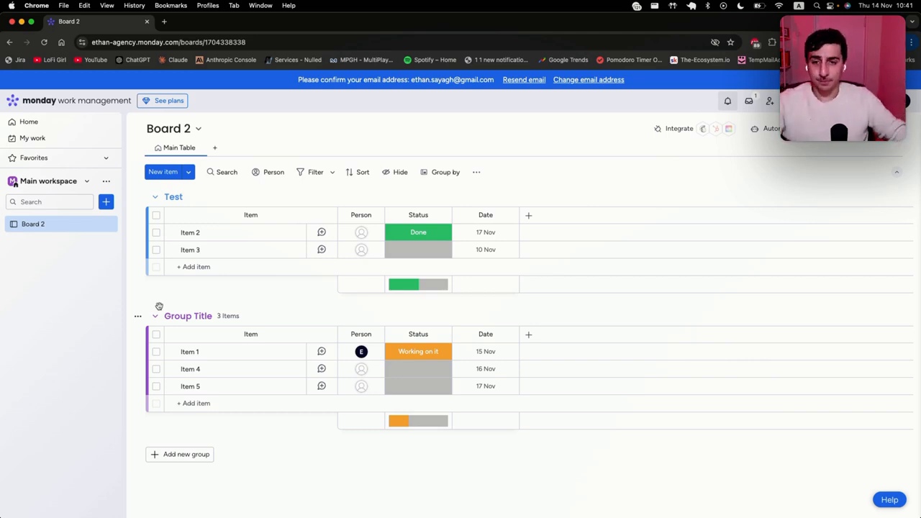
Step: Filter the board to Done items and save it as a new Table view
click(310, 174)
click(309, 175)
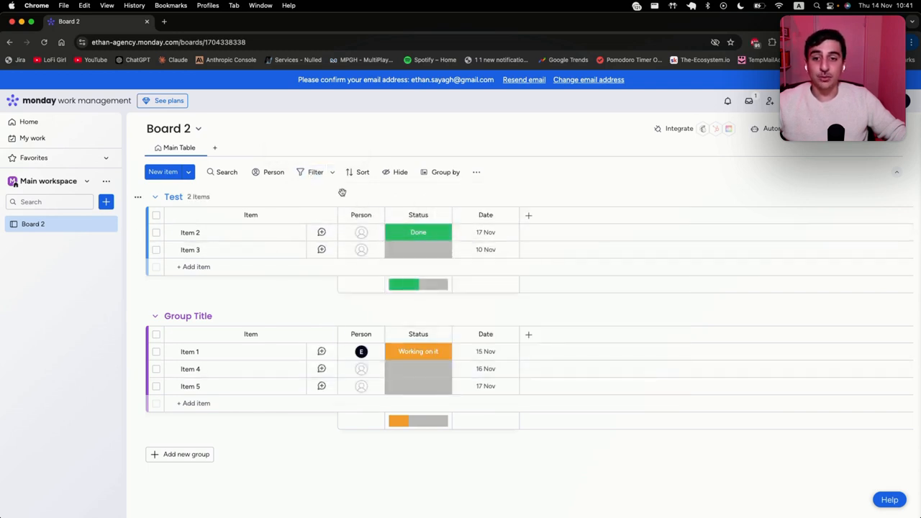
click(311, 177)
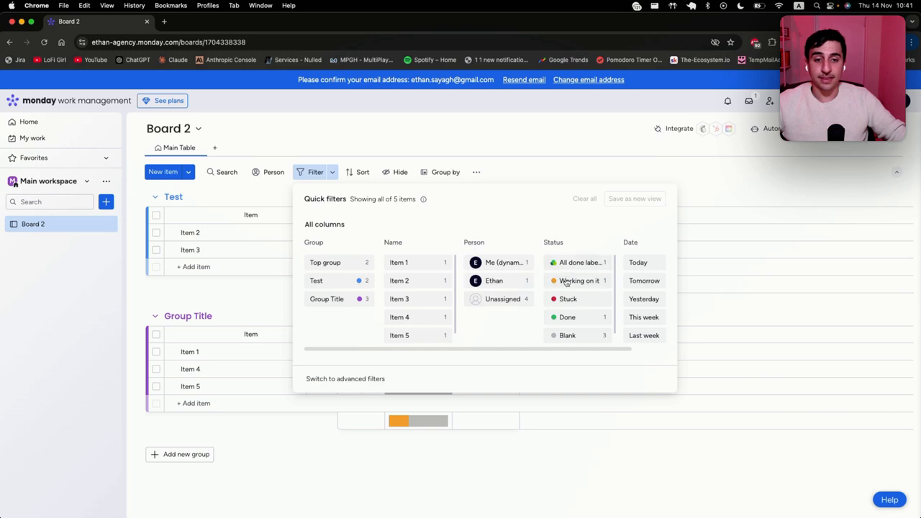
click(568, 317)
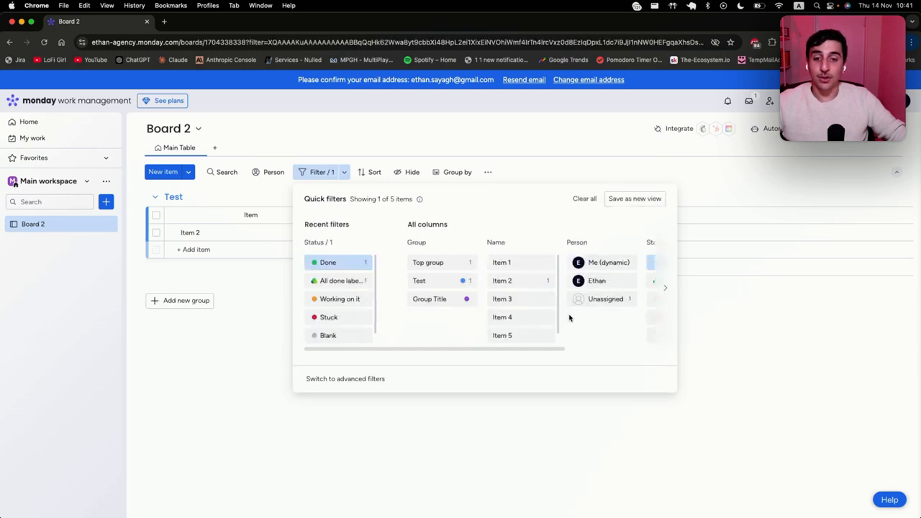
click(521, 108)
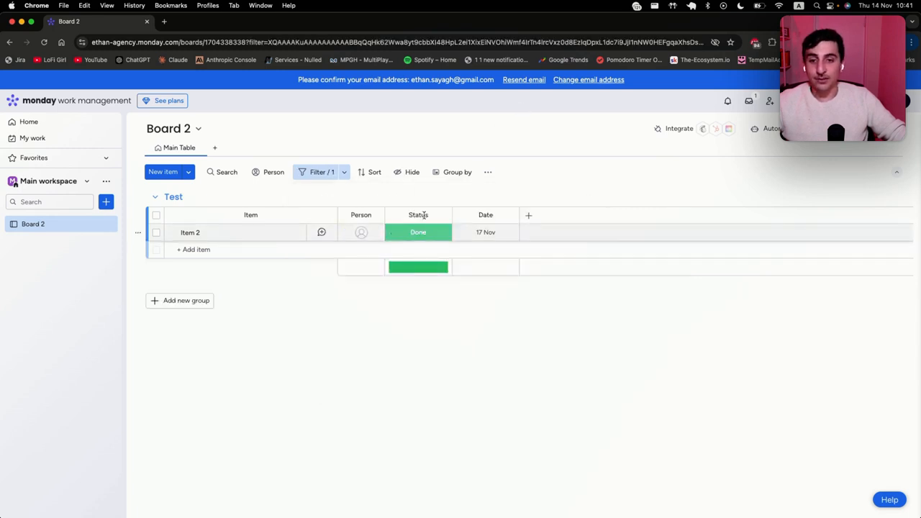
click(322, 176)
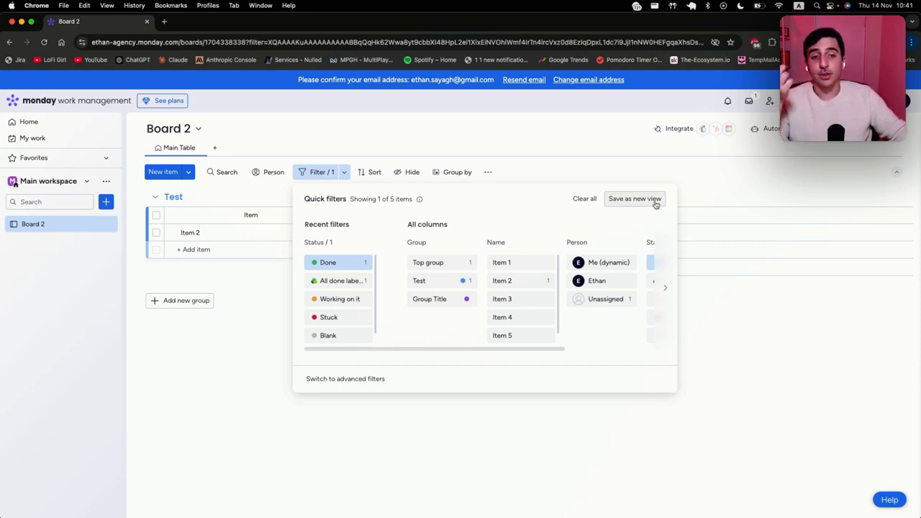
click(655, 204)
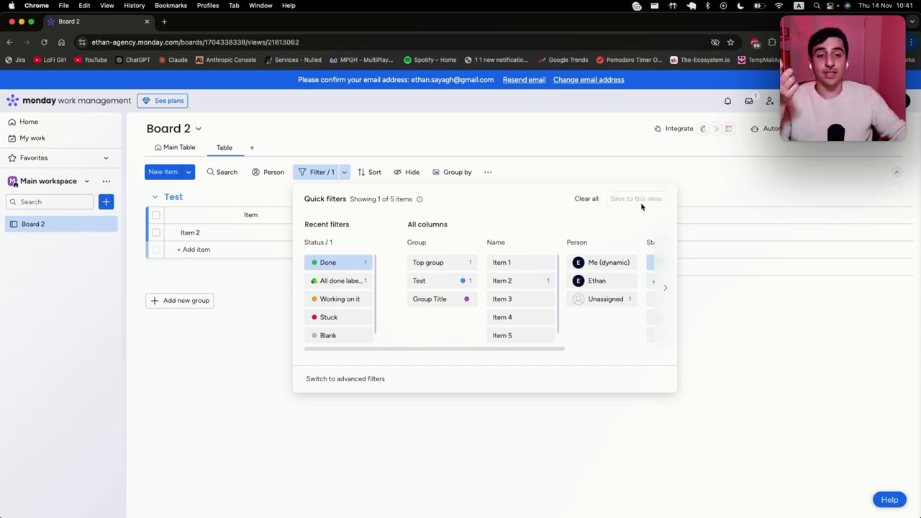
click(222, 147)
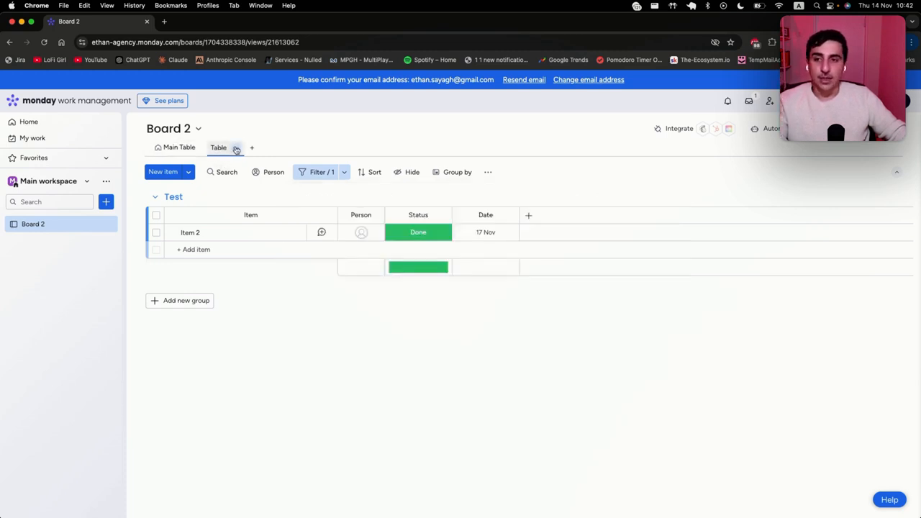
Step: Toggle the Date and Status columns' visibility in the new Table view
click(236, 148)
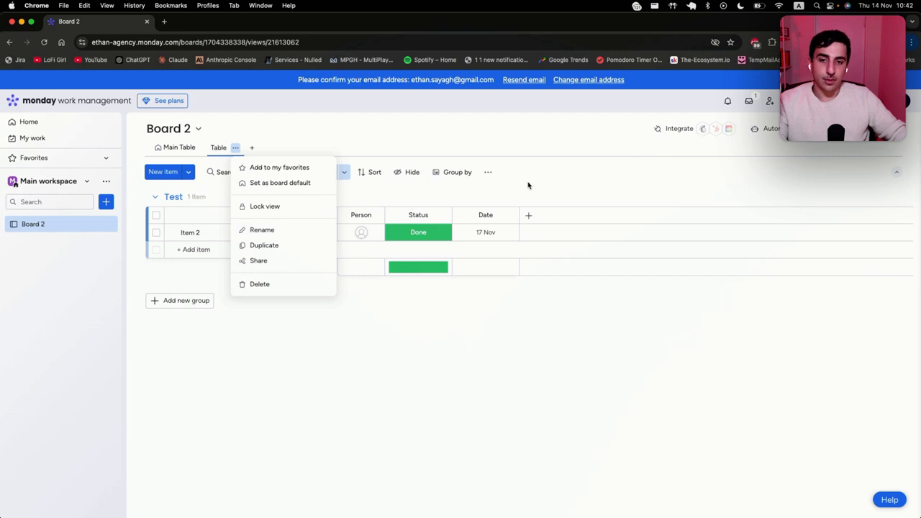
click(528, 186)
click(407, 172)
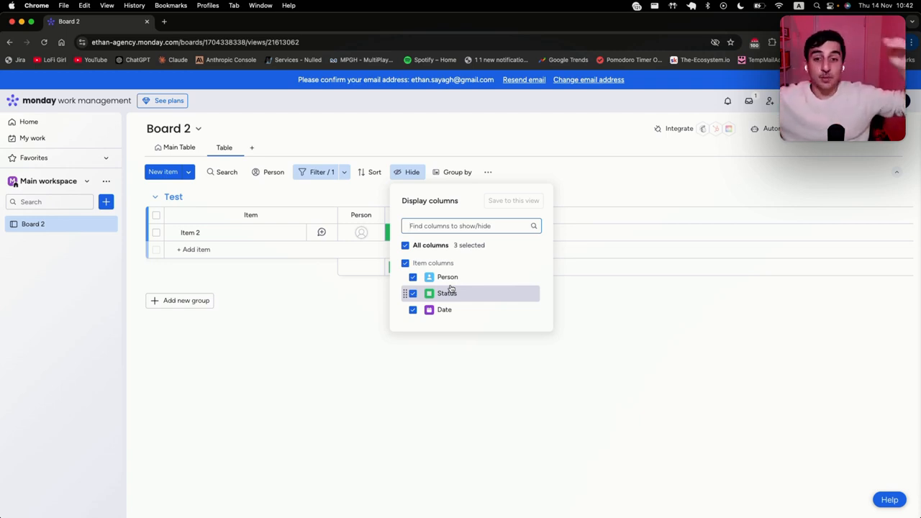
click(412, 310)
click(413, 294)
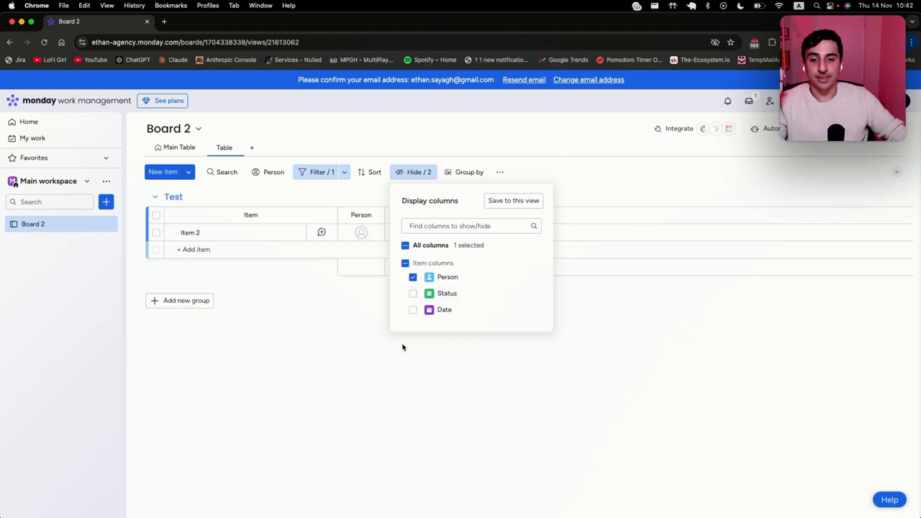
click(422, 327)
click(414, 172)
click(502, 194)
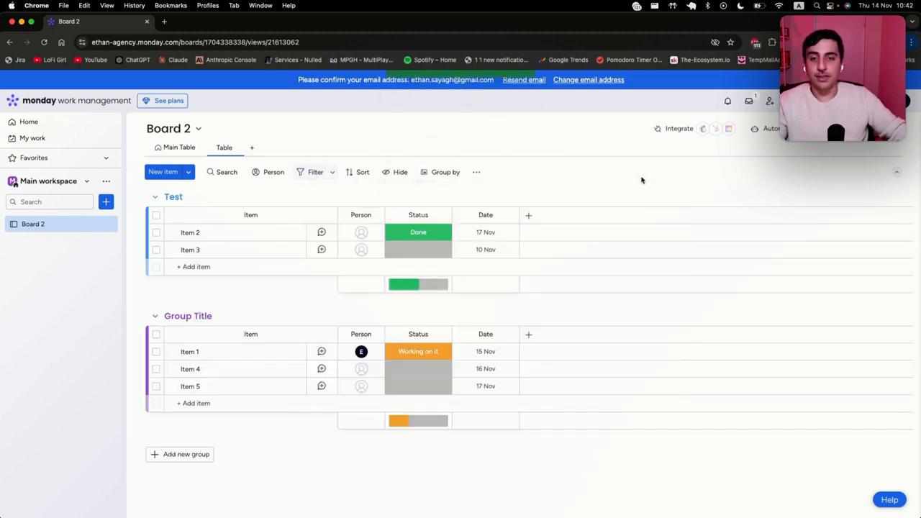
Step: Move Item 1 into the Test group below Item 3
click(445, 172)
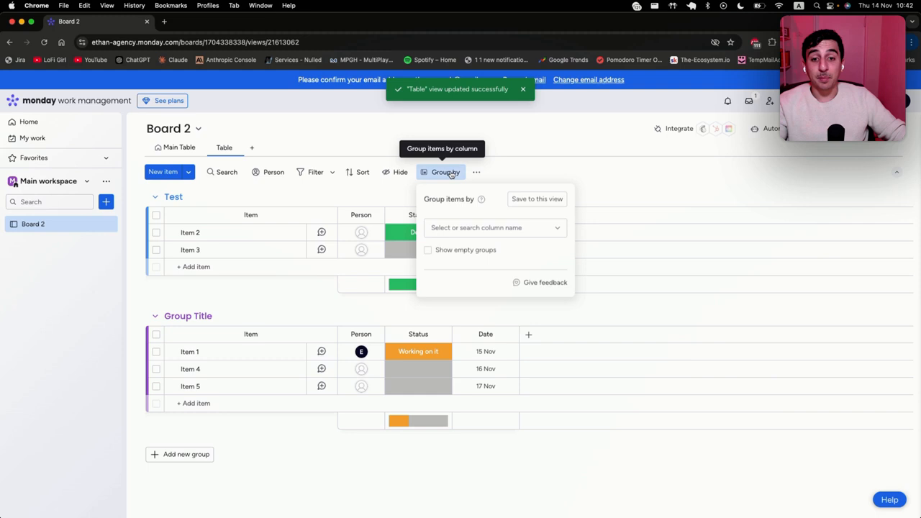
click(488, 228)
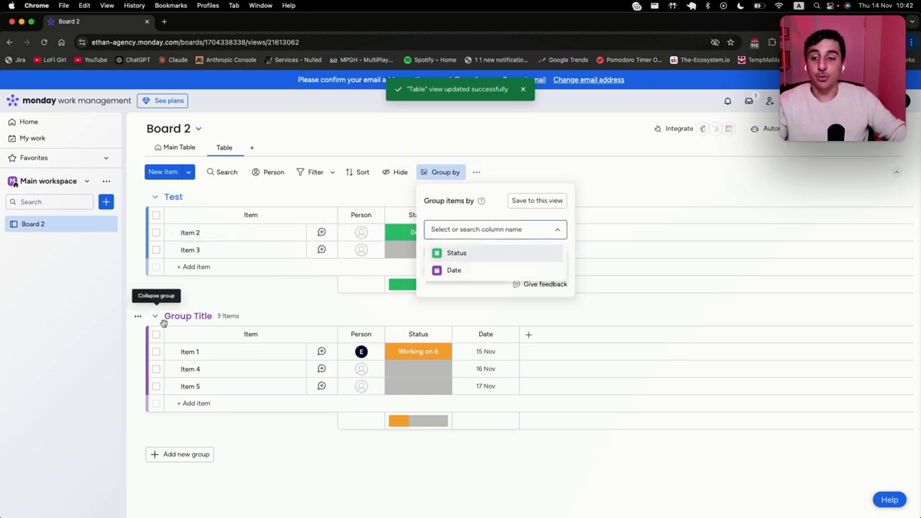
click(216, 305)
click(216, 305)
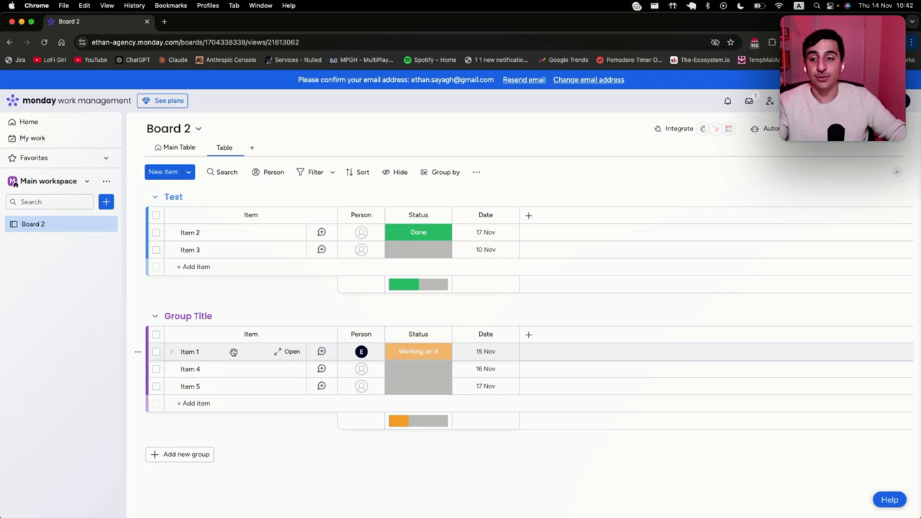
drag(234, 352, 223, 267)
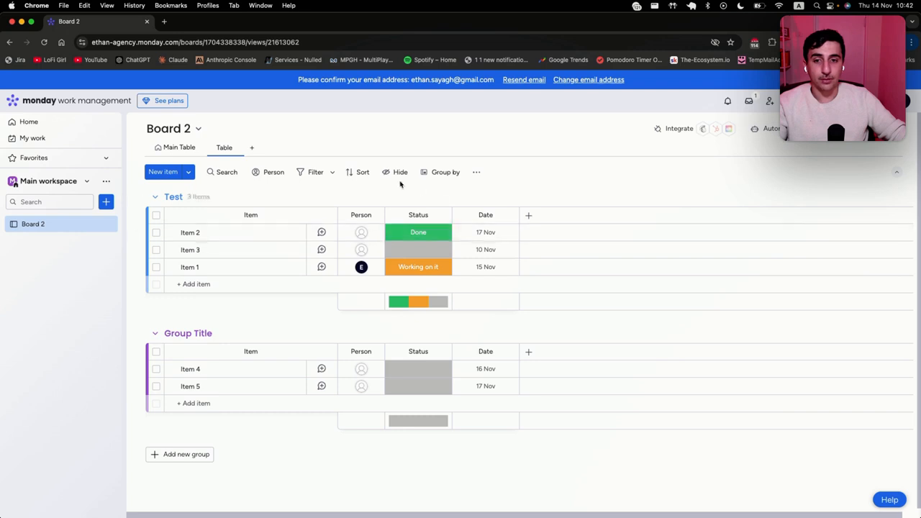
Step: Group the Table view by Status and save the grouping to this view
click(442, 172)
click(437, 230)
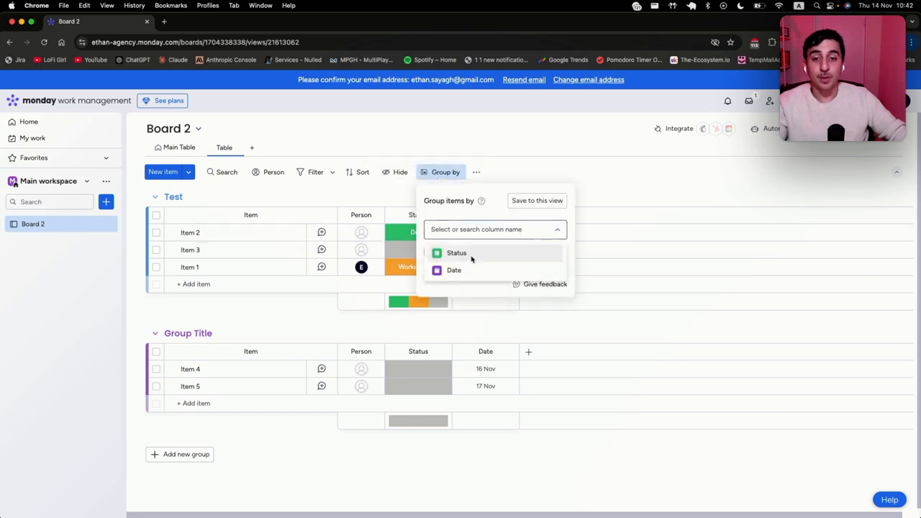
click(472, 256)
click(537, 201)
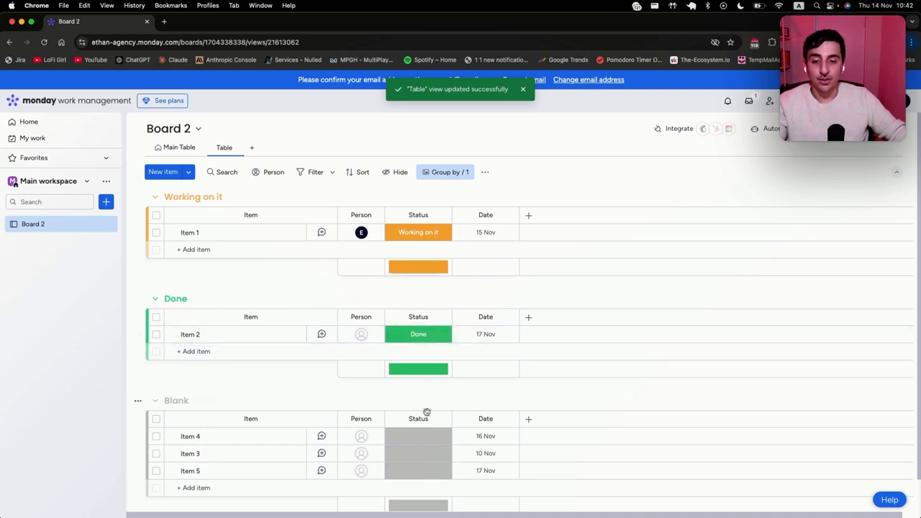
Step: Reorder the status labels so Blank groups first, then Working on it, then Done
click(430, 436)
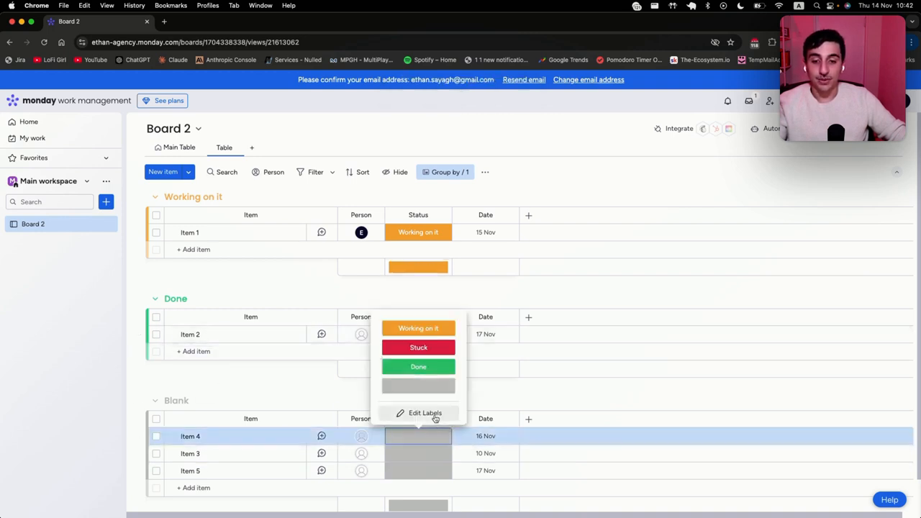
click(432, 415)
drag(375, 370, 375, 311)
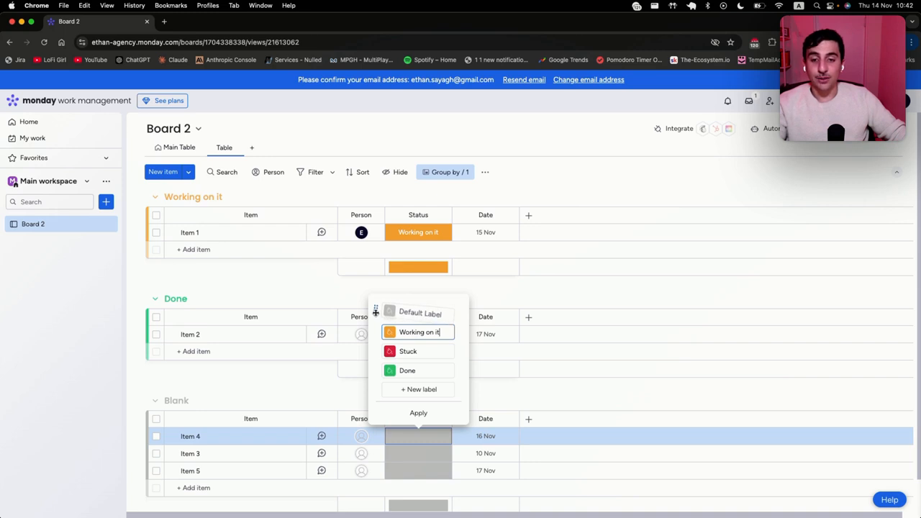
drag(375, 312, 375, 314)
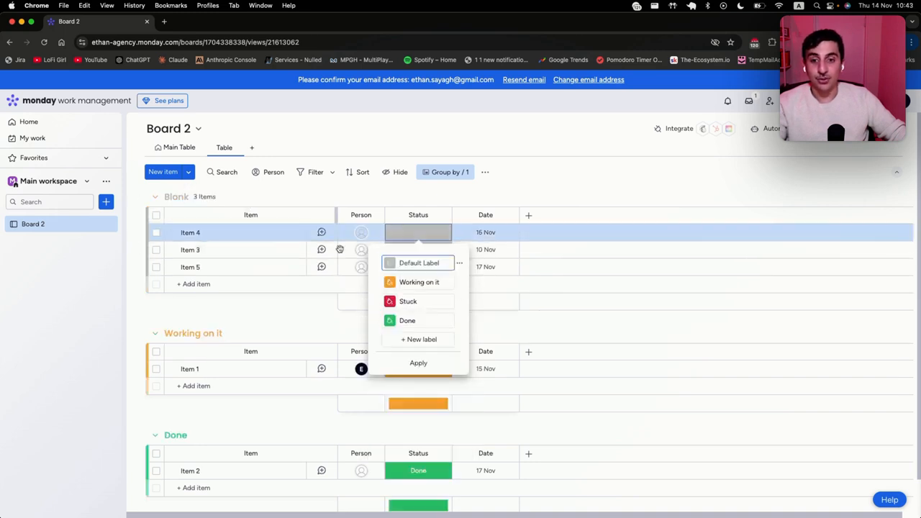
drag(375, 265, 375, 285)
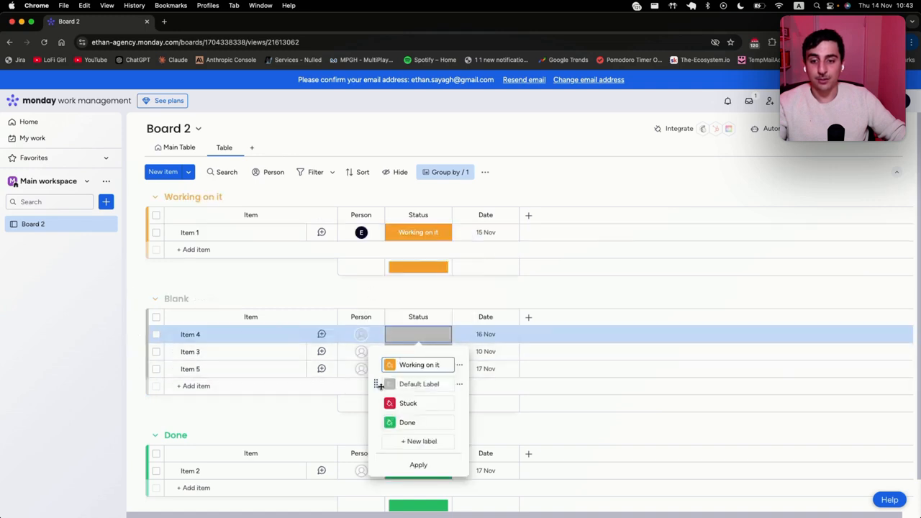
drag(376, 384, 377, 362)
click(436, 366)
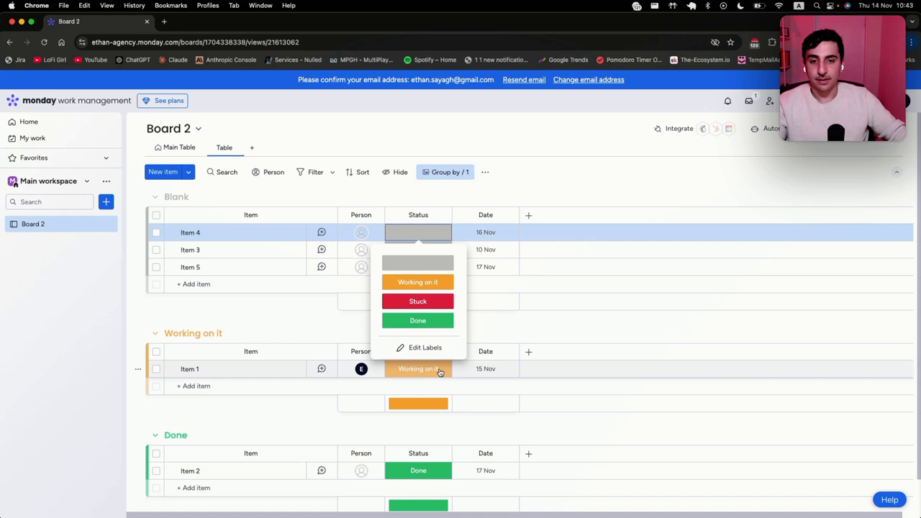
click(702, 197)
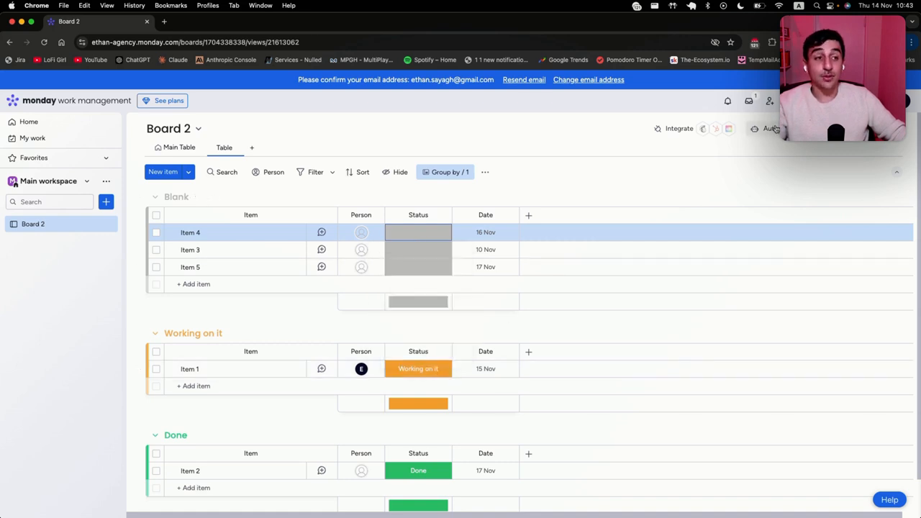
Step: From the Main Table, start a board automation triggered by the Status column changing
click(164, 148)
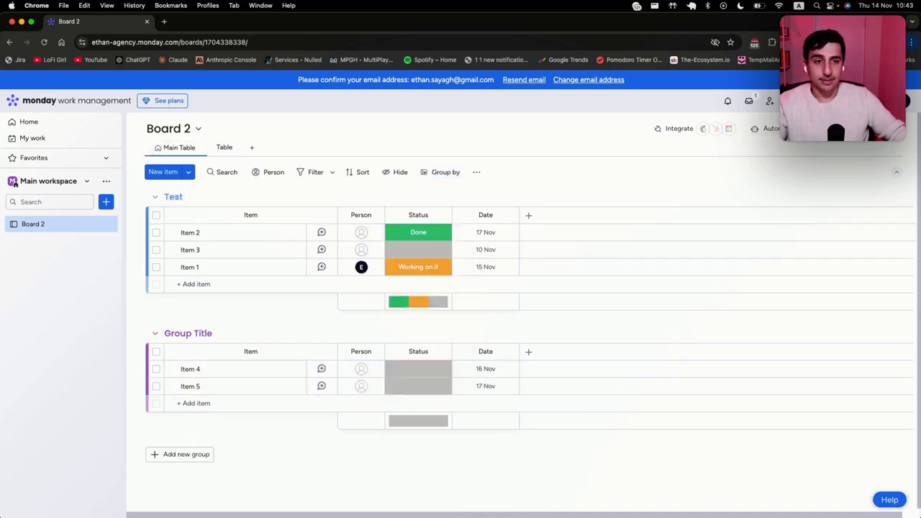
click(774, 129)
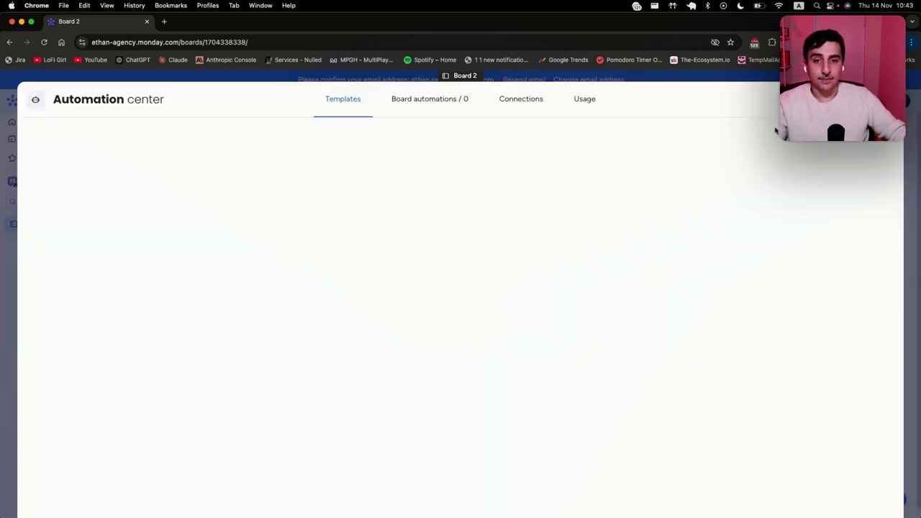
click(434, 101)
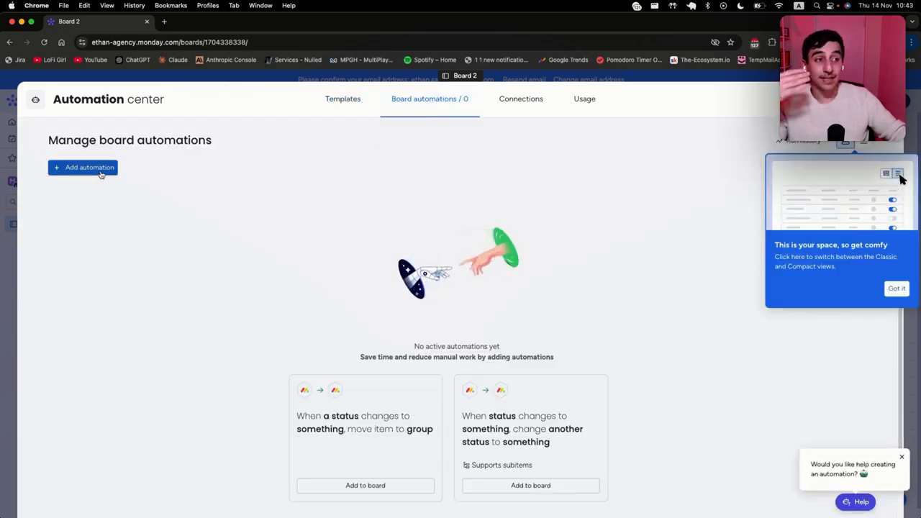
click(103, 172)
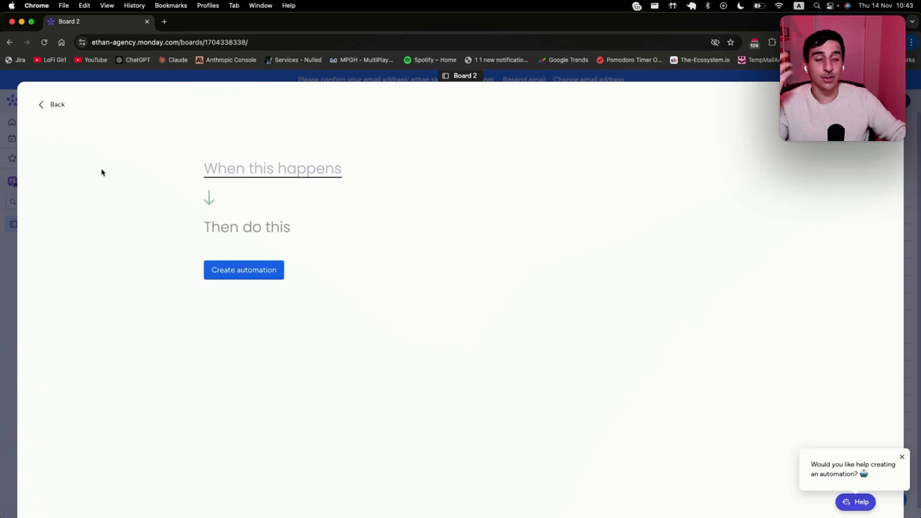
click(286, 173)
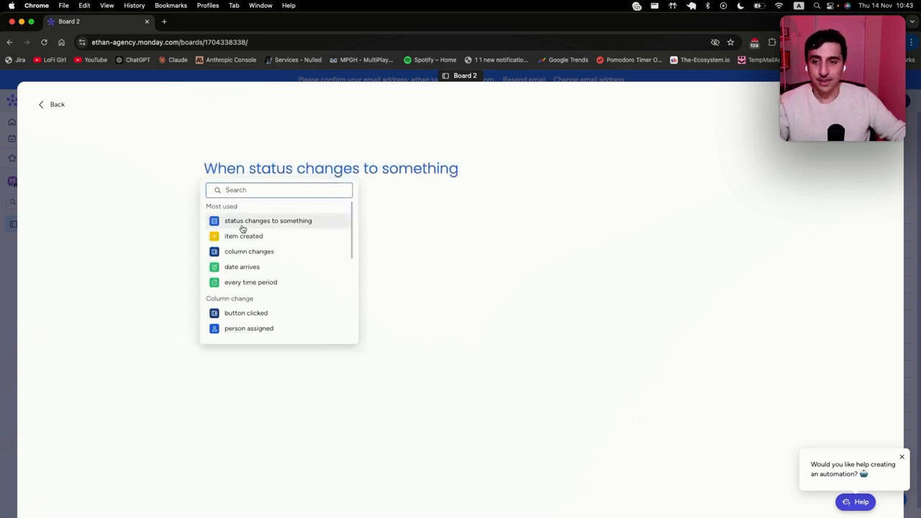
click(243, 222)
click(275, 176)
click(288, 210)
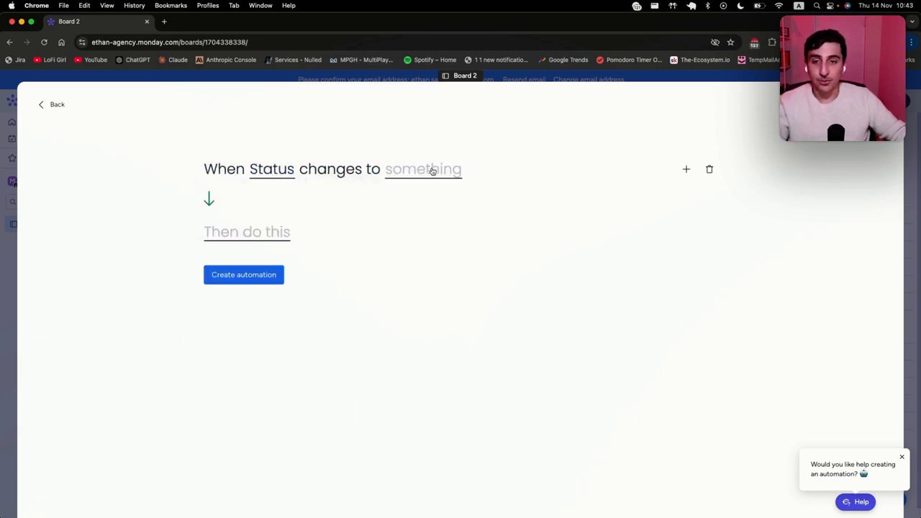
Step: Finish the automation setting Date to today when Status becomes Done, then mark Item 3 Done
click(432, 171)
click(418, 264)
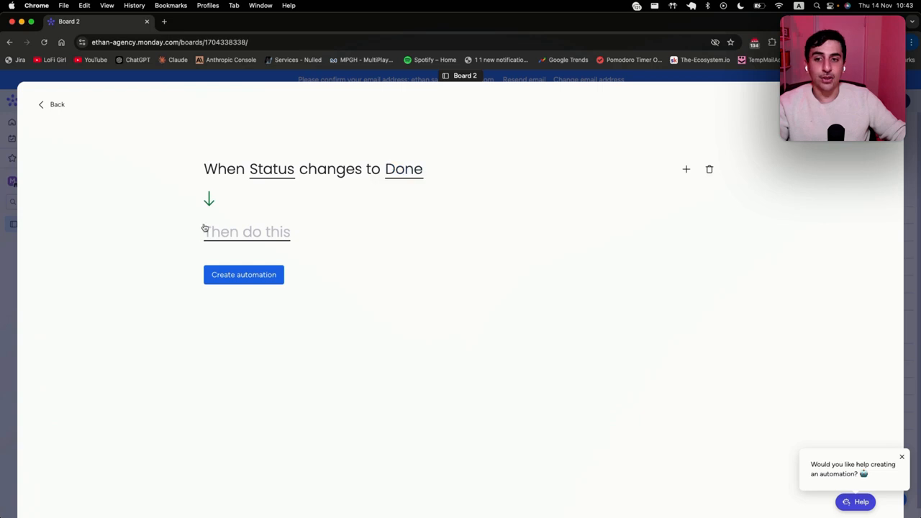
click(206, 229)
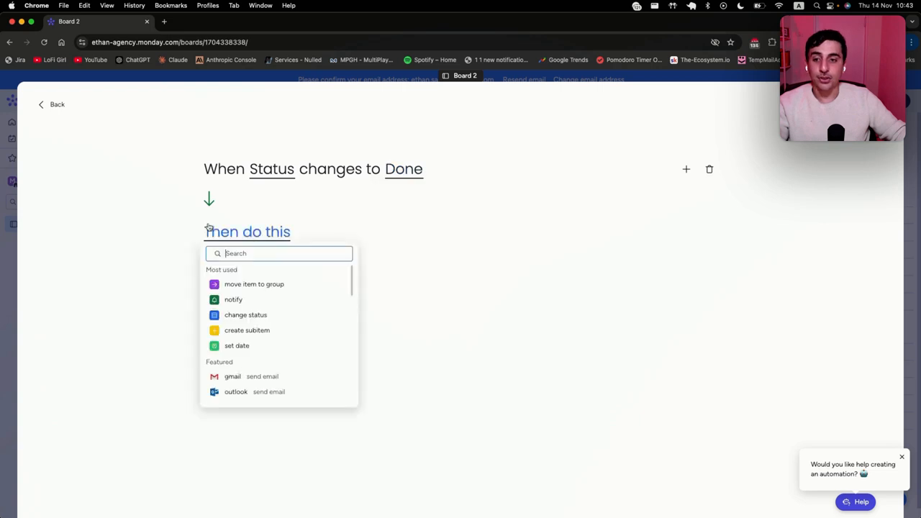
click(276, 346)
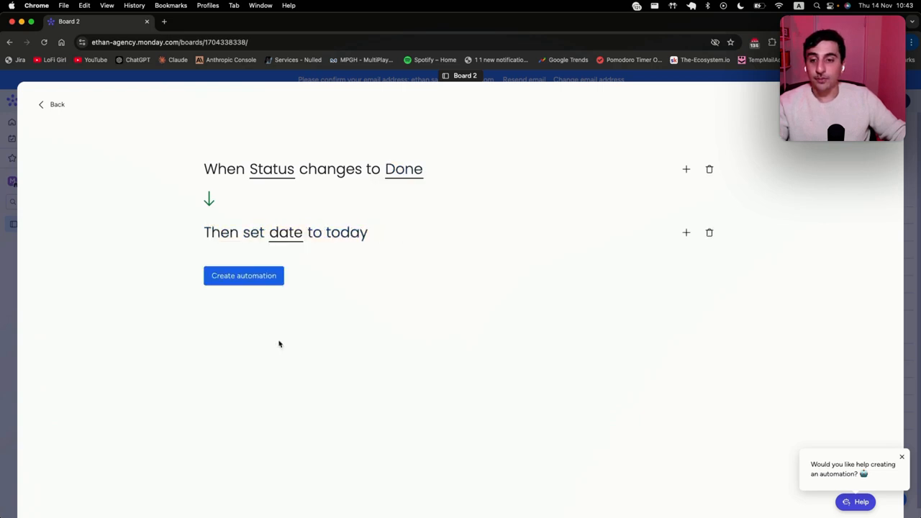
click(291, 240)
click(334, 271)
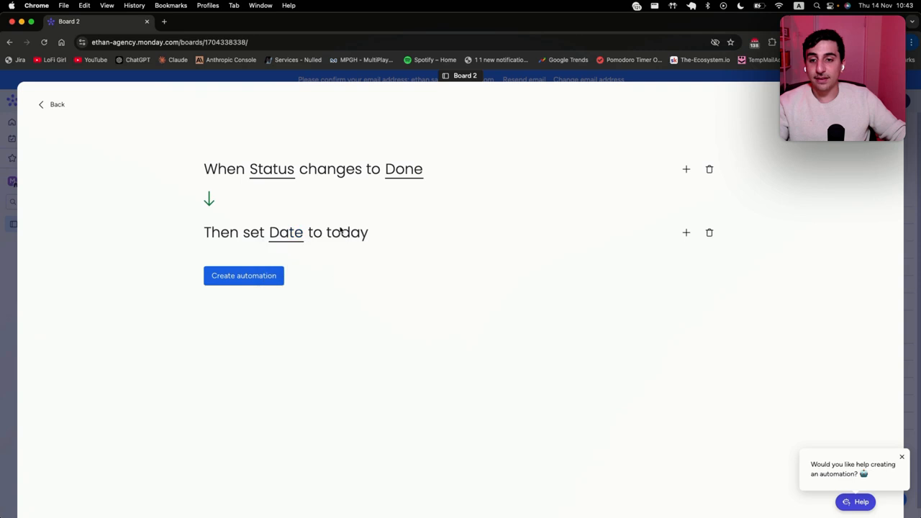
click(252, 279)
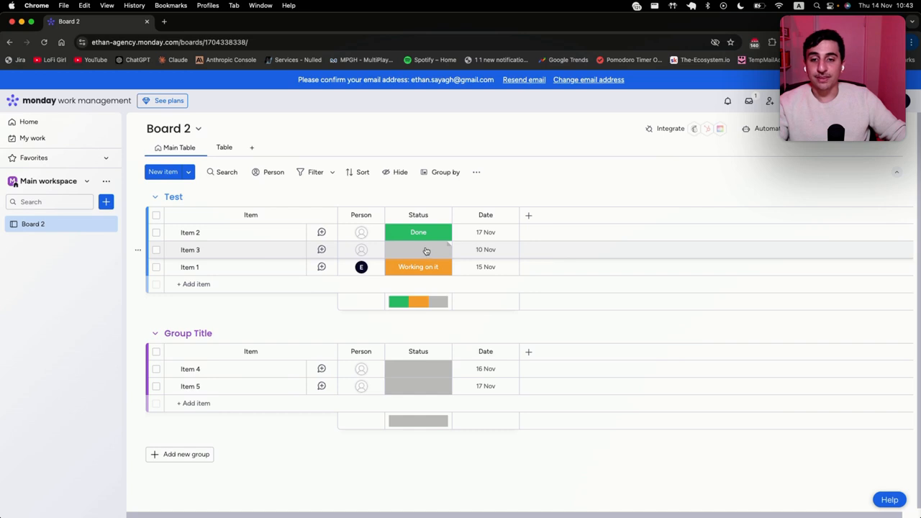
click(426, 251)
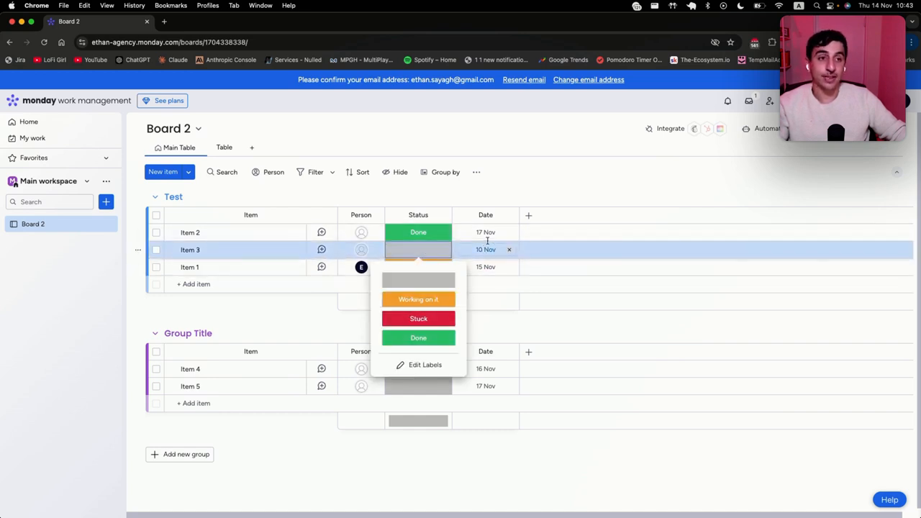
click(418, 337)
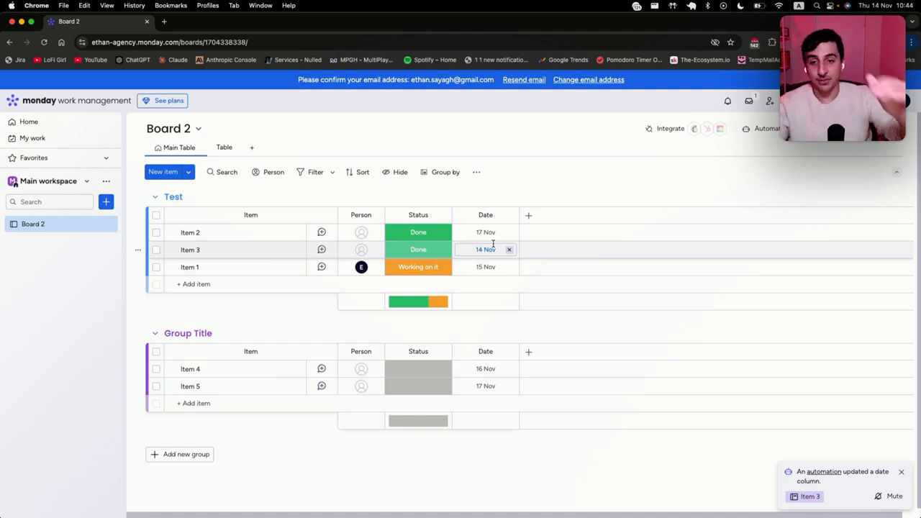
Step: Add a subitem named Test under Item 2
click(171, 232)
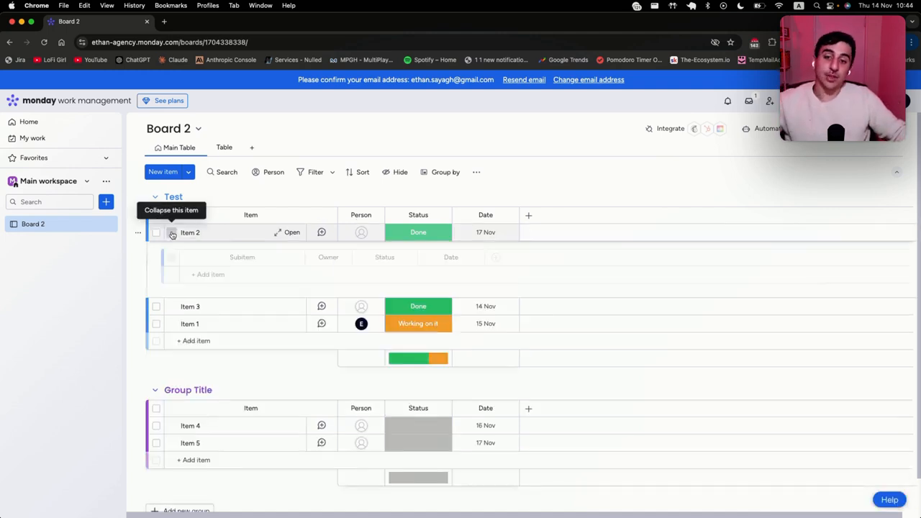
click(228, 276)
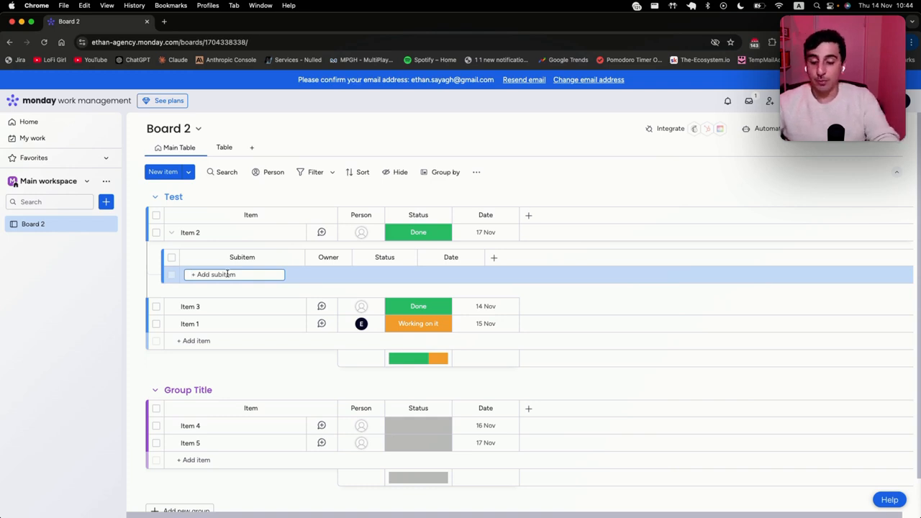
text(Test)
key(Return)
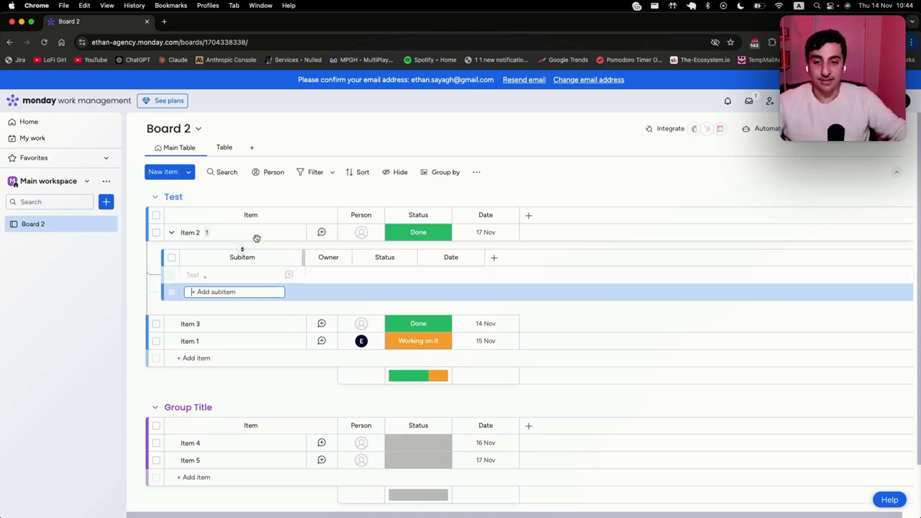
Step: Rename Item 2 to 'Do this'
click(193, 232)
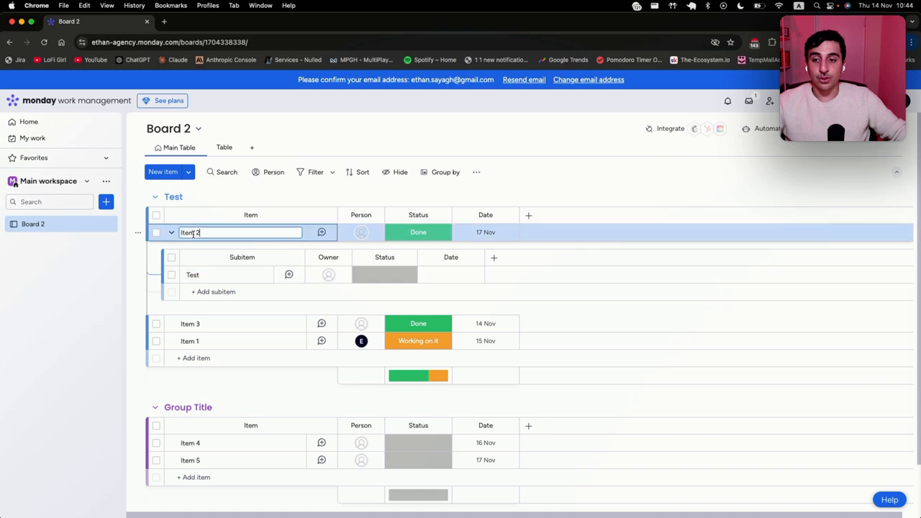
key(super+a)
text(Do)
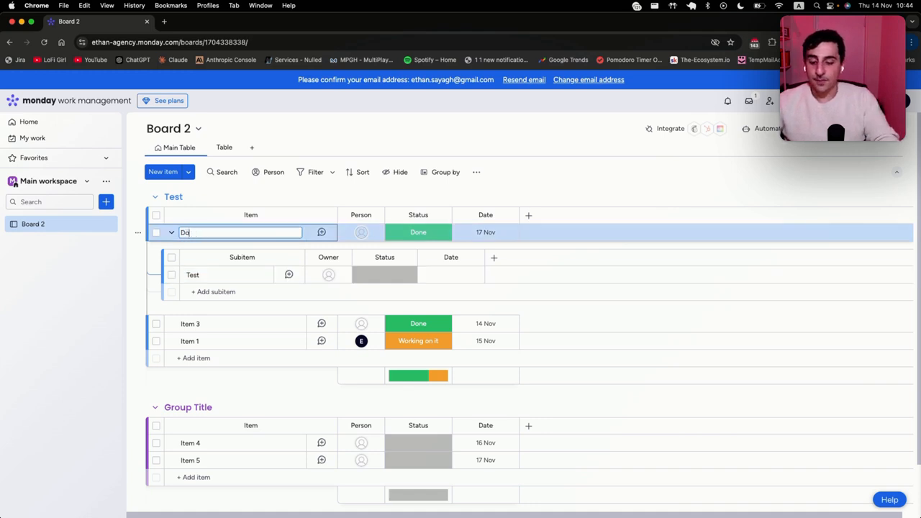
key(Return)
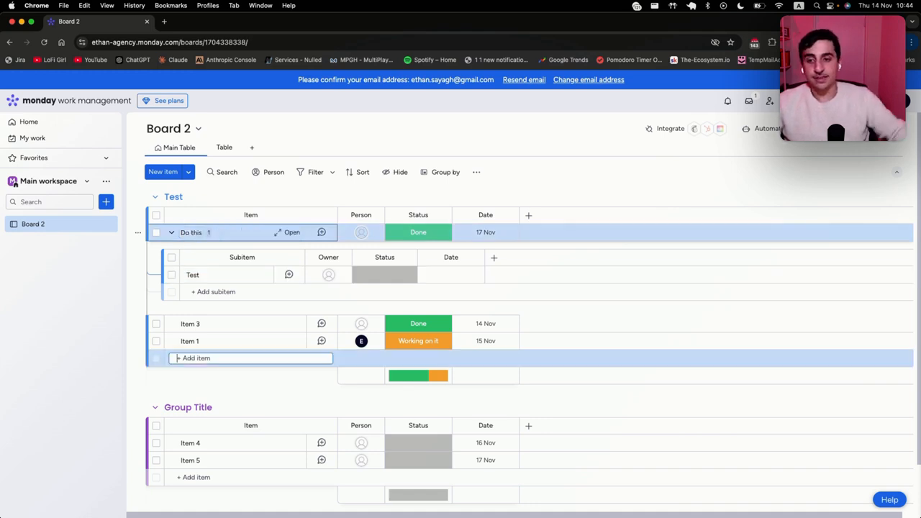
Step: Rename the subitem to 'Do step 1', mark it Done, and collapse the subitems
click(196, 277)
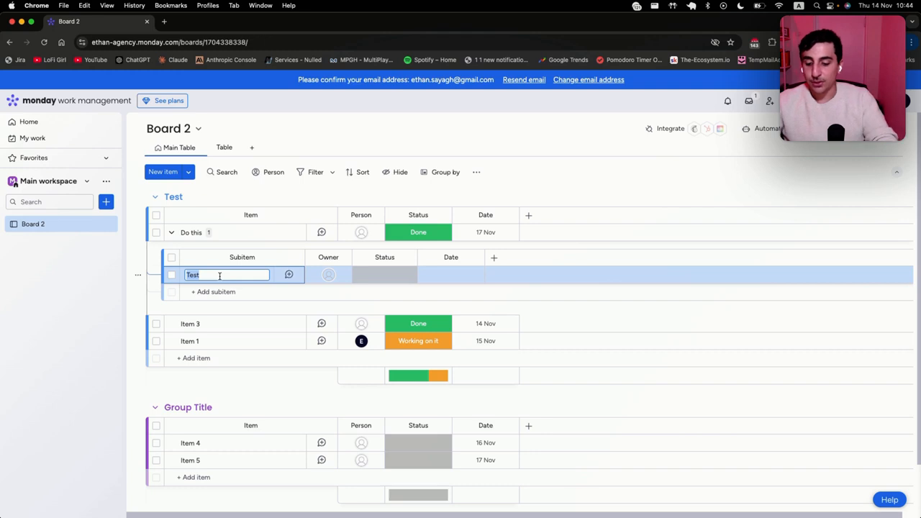
text(Do step 1)
key(Return)
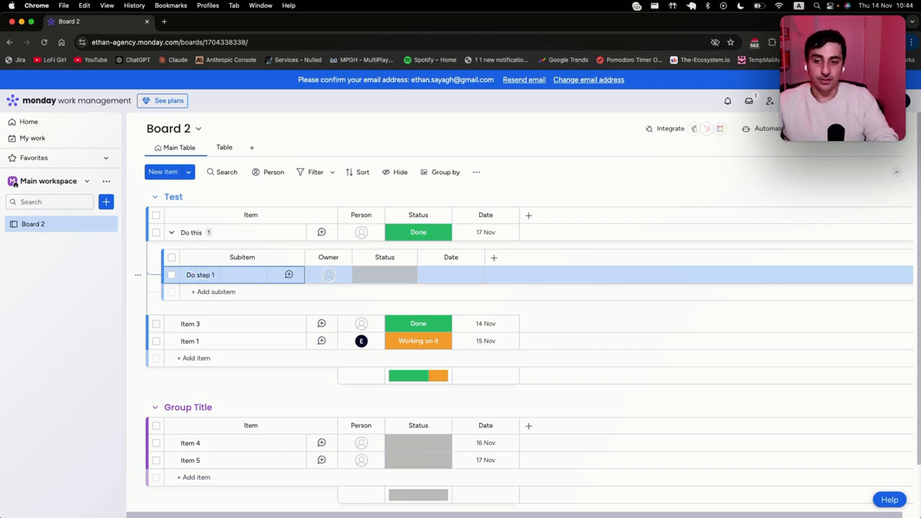
click(397, 280)
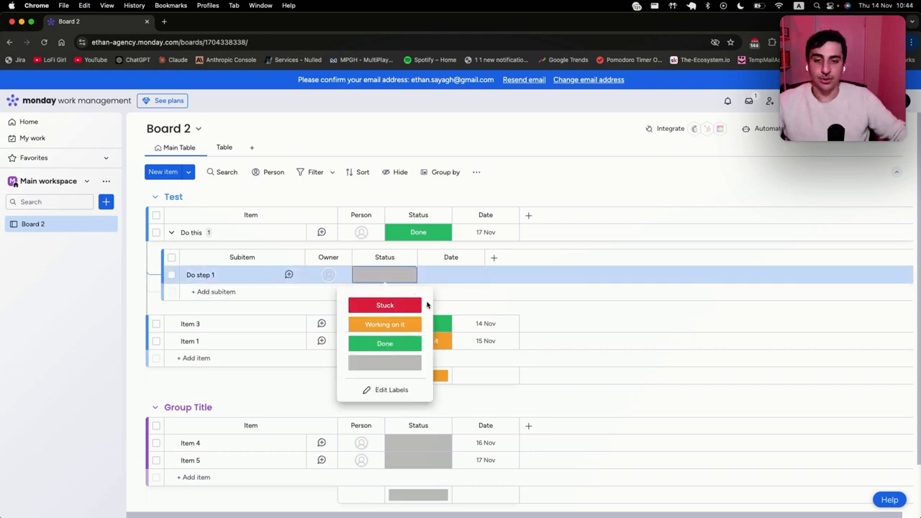
click(401, 345)
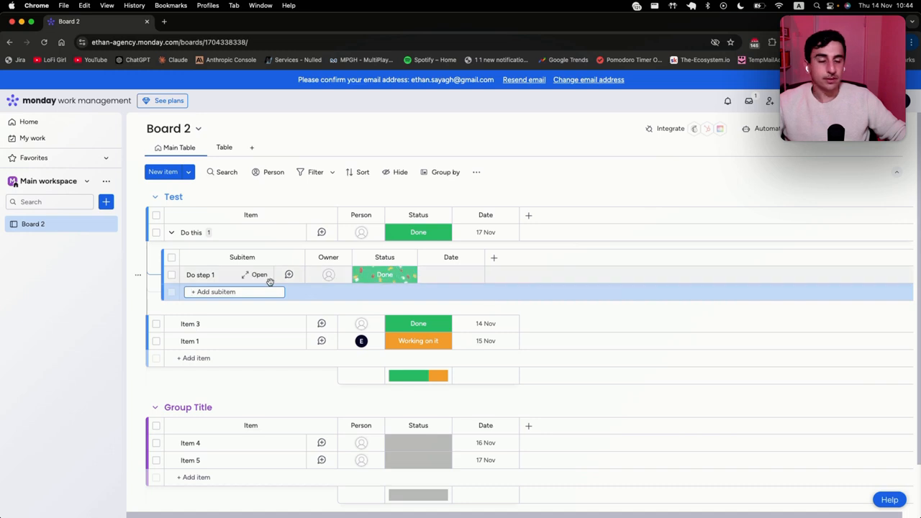
click(171, 232)
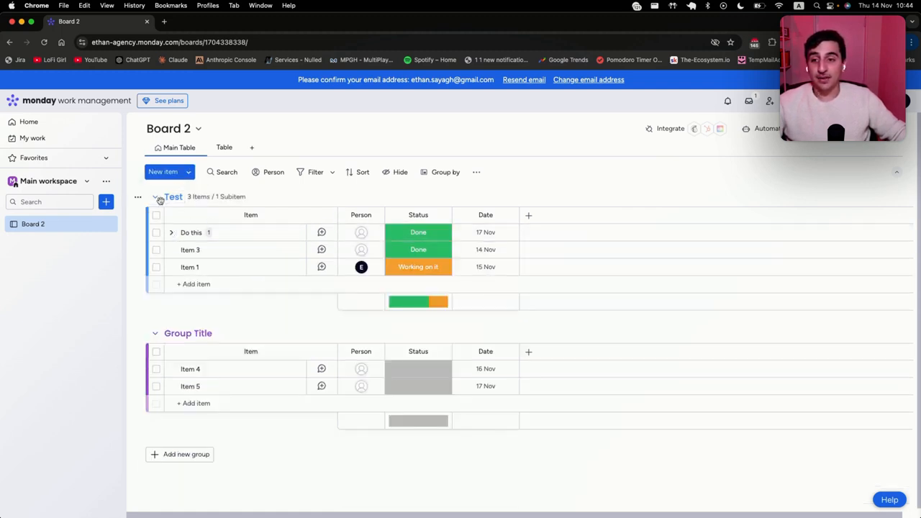
Step: Open Do this, delete a stray @ from its update draft, and attach 1719912423258.jpeg
click(445, 174)
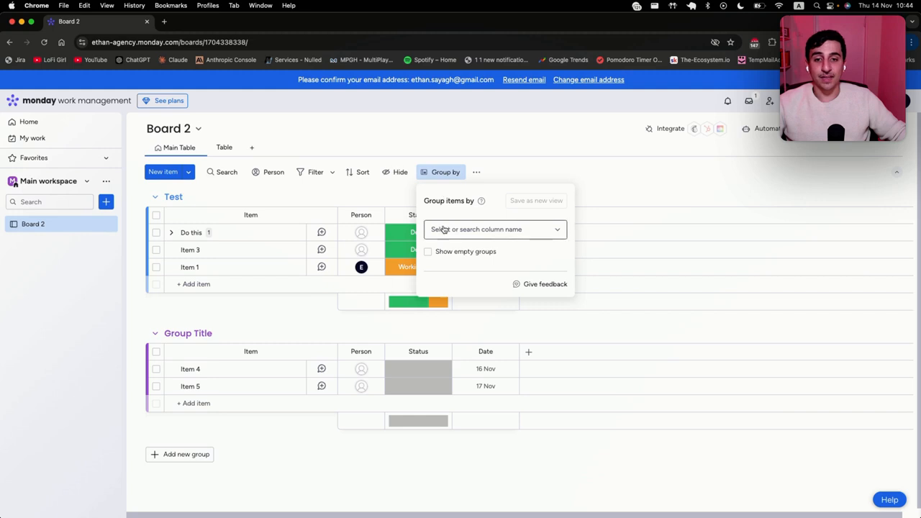
click(322, 232)
click(321, 233)
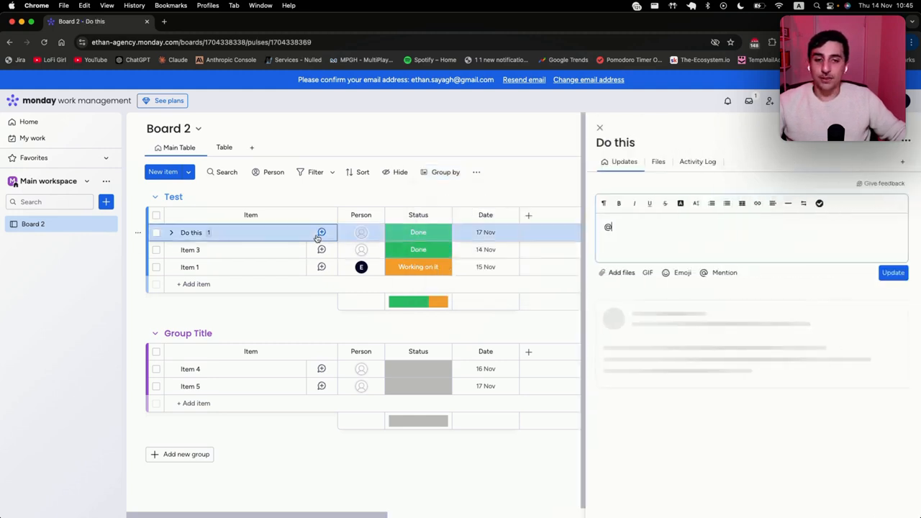
drag(712, 236, 533, 228)
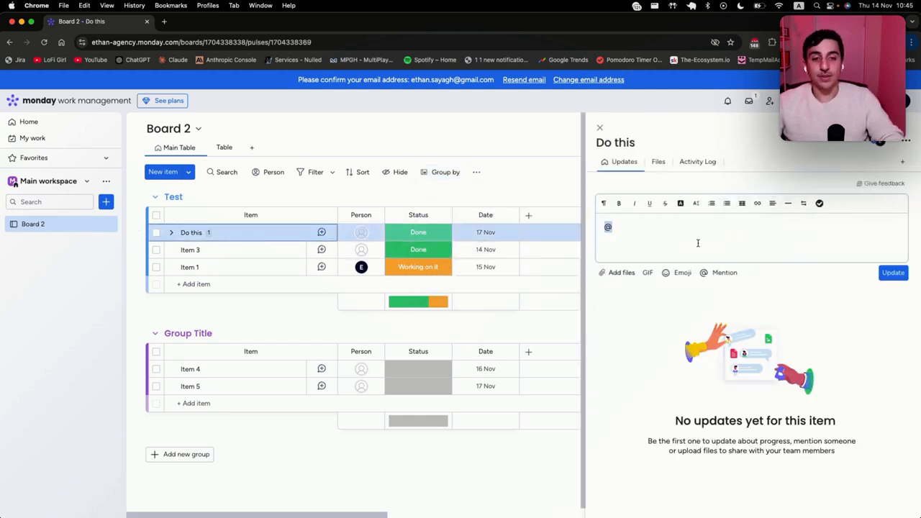
key(BackSpace)
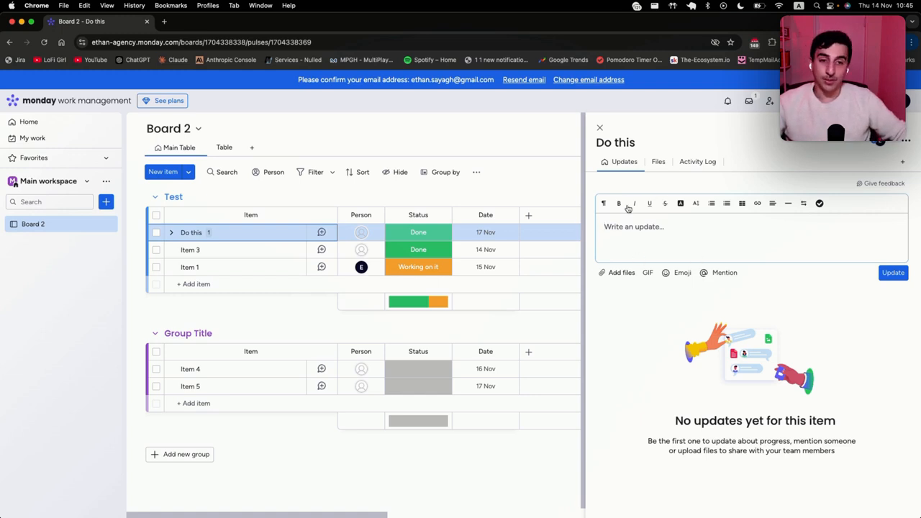
click(656, 164)
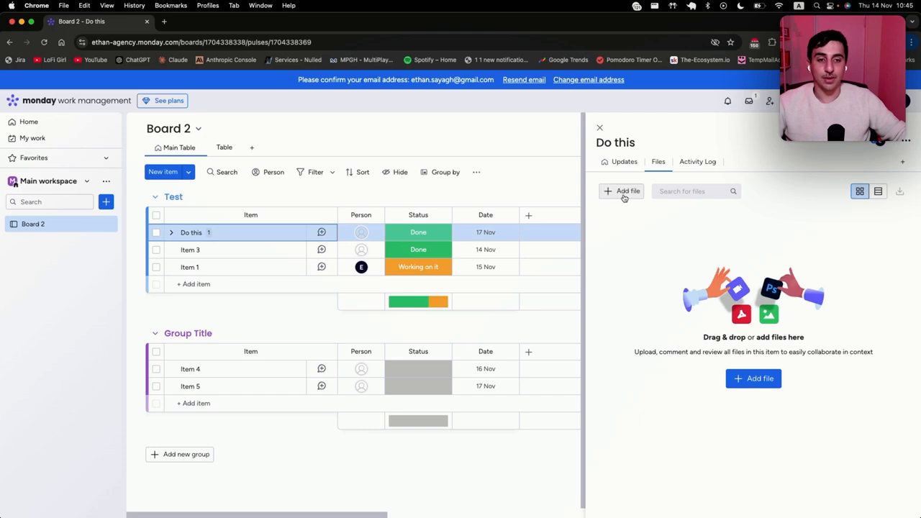
click(624, 193)
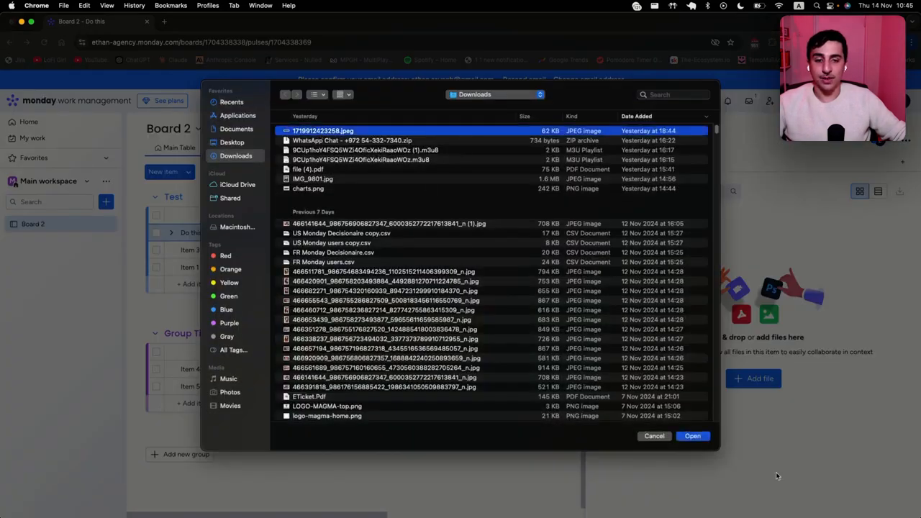
click(699, 438)
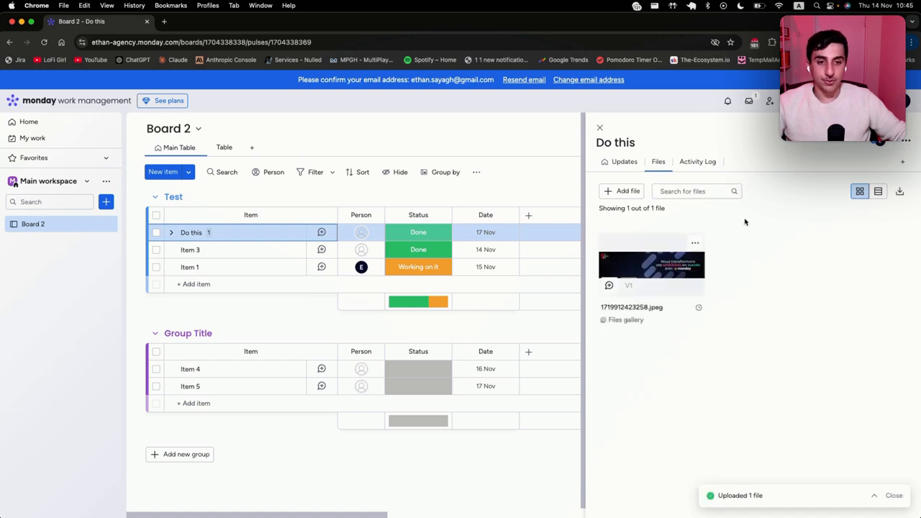
Step: Post a 'Test1' checklist update, set a reminder for it in 3 hours, and close the item
click(610, 162)
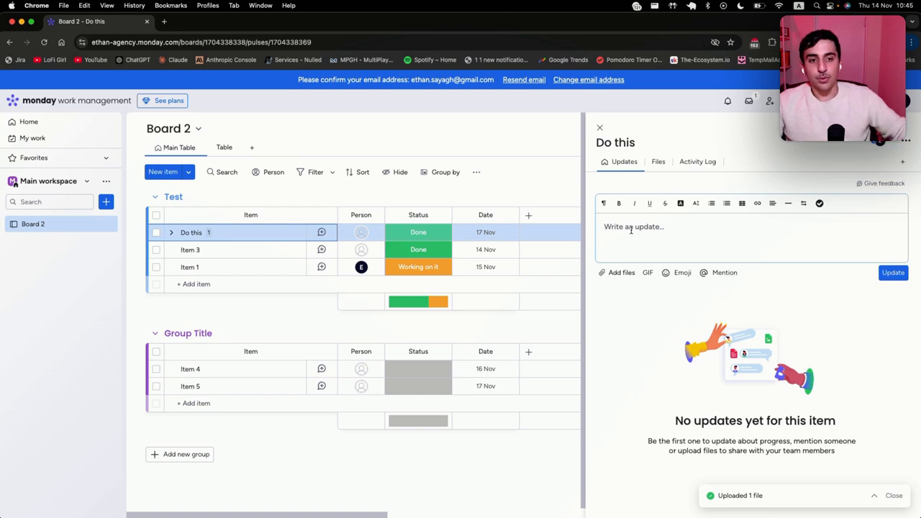
click(819, 204)
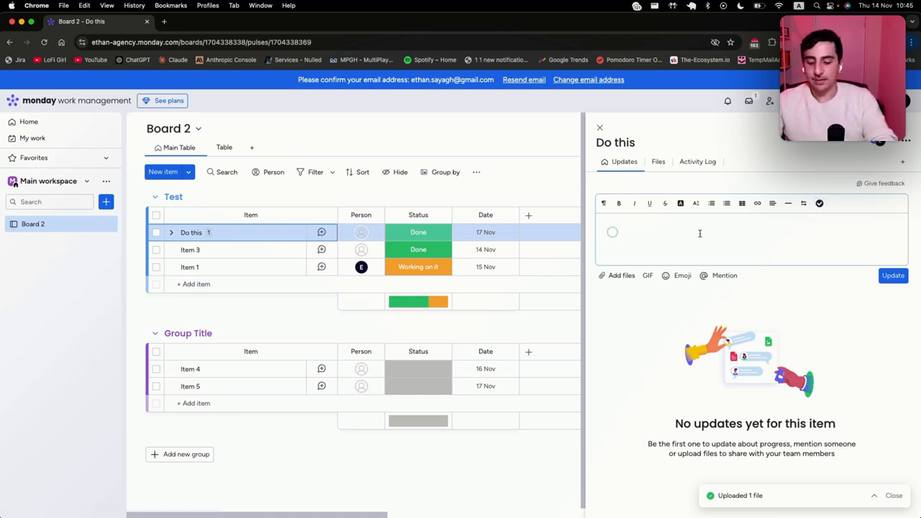
text(Test1)
click(890, 275)
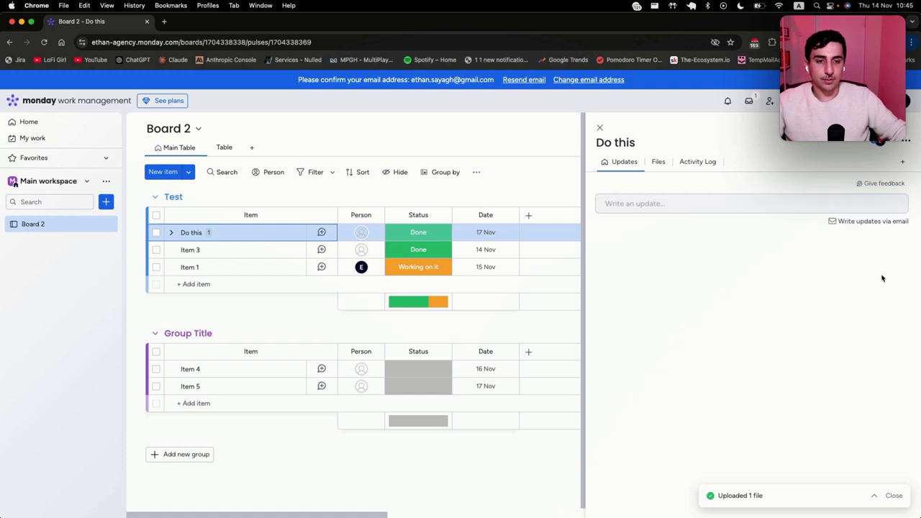
click(893, 263)
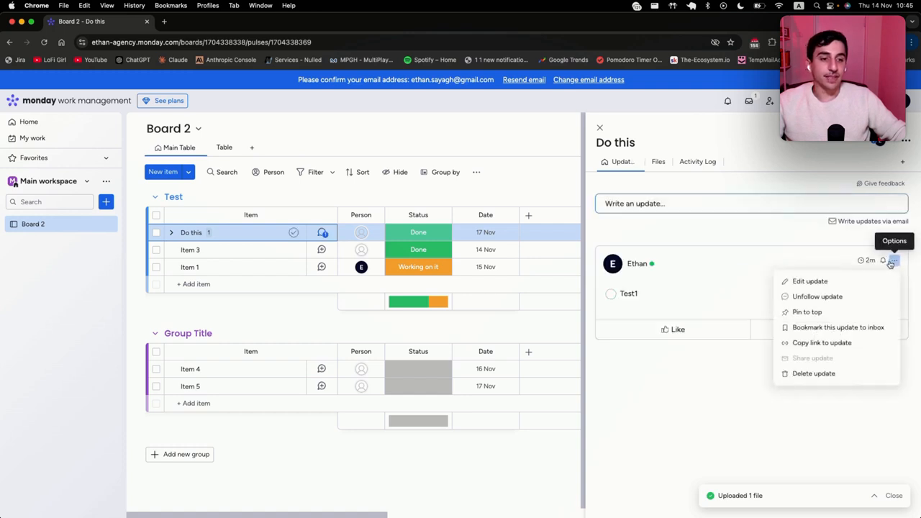
click(893, 264)
click(887, 263)
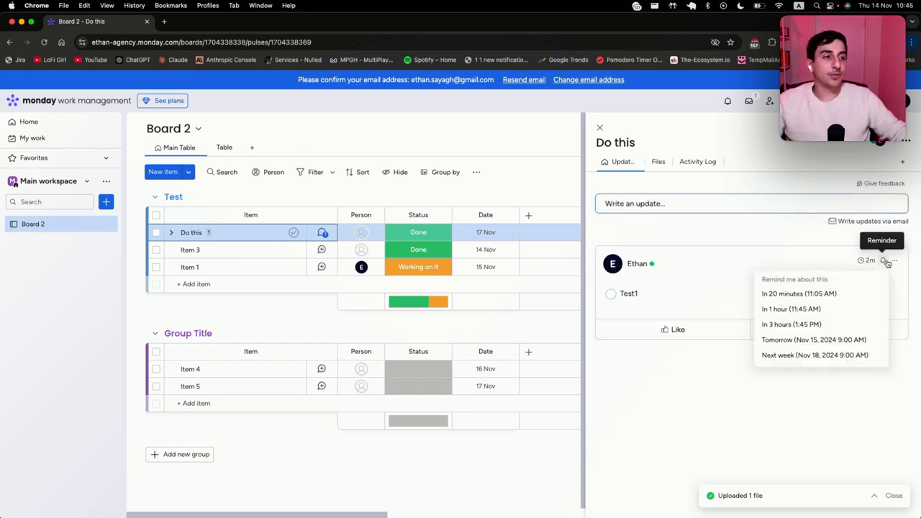
click(820, 328)
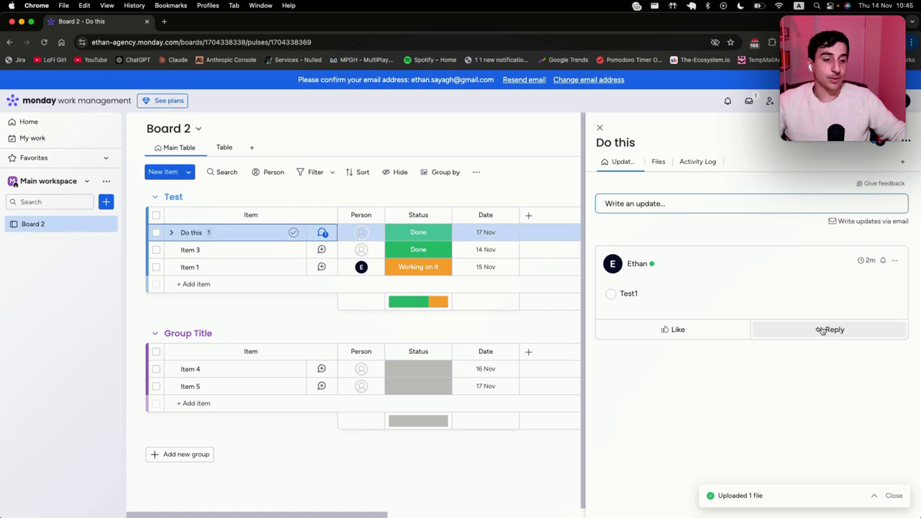
click(600, 129)
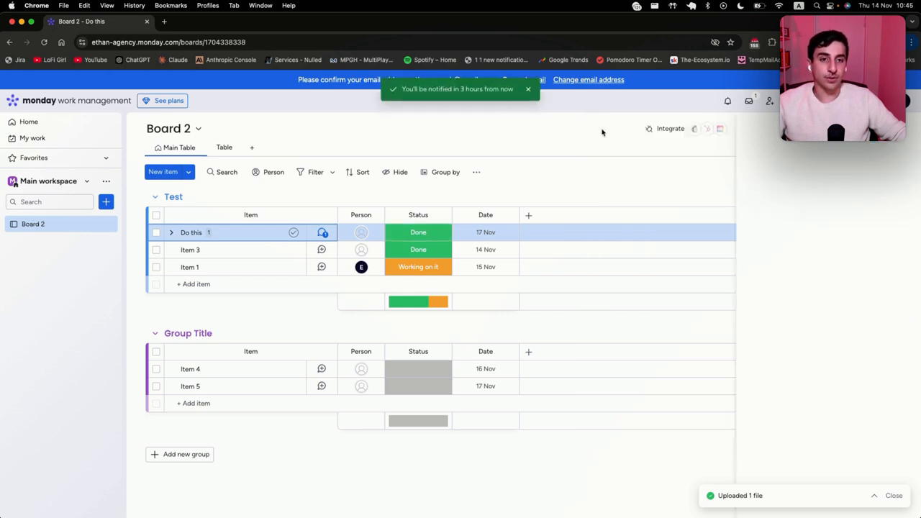
Step: Add a Text column to the board from the column types list
click(727, 101)
click(908, 128)
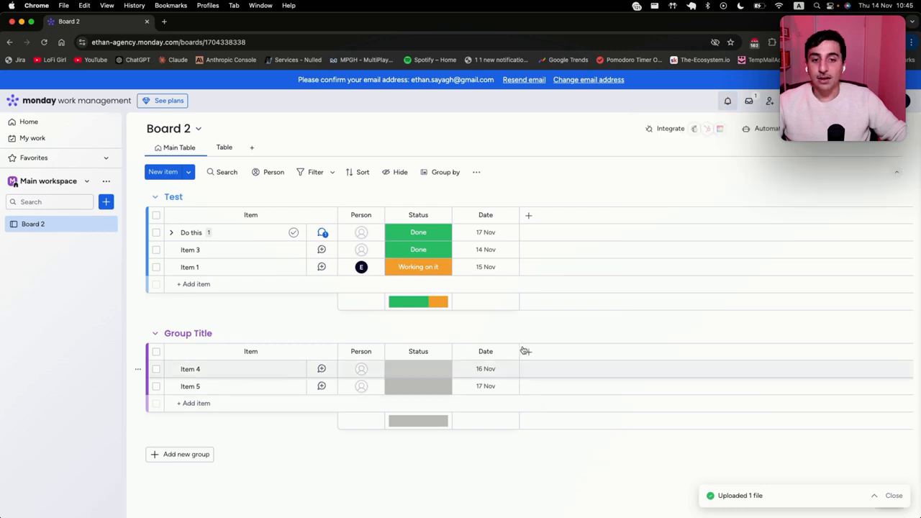
click(528, 216)
click(530, 215)
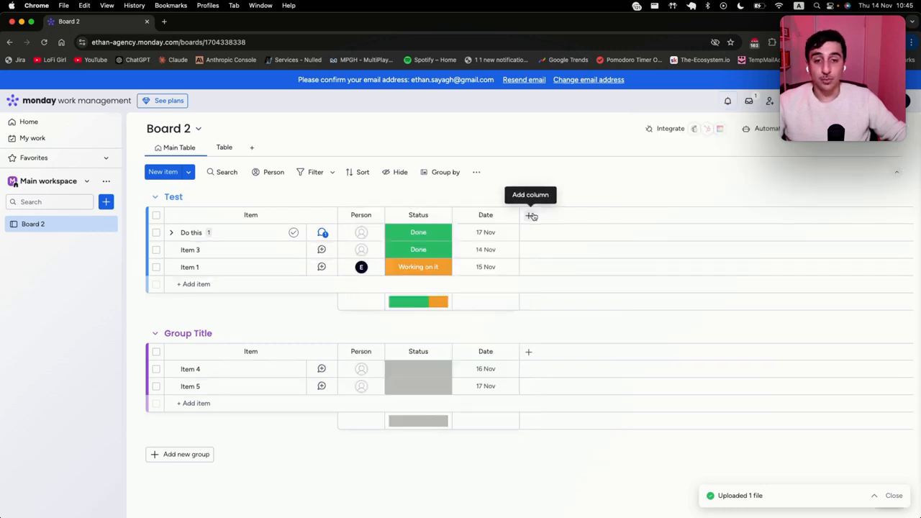
click(531, 216)
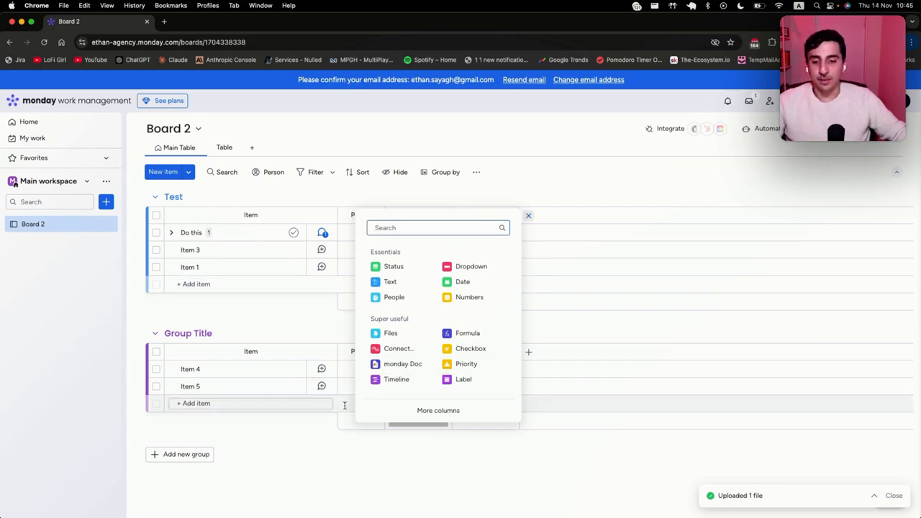
click(438, 411)
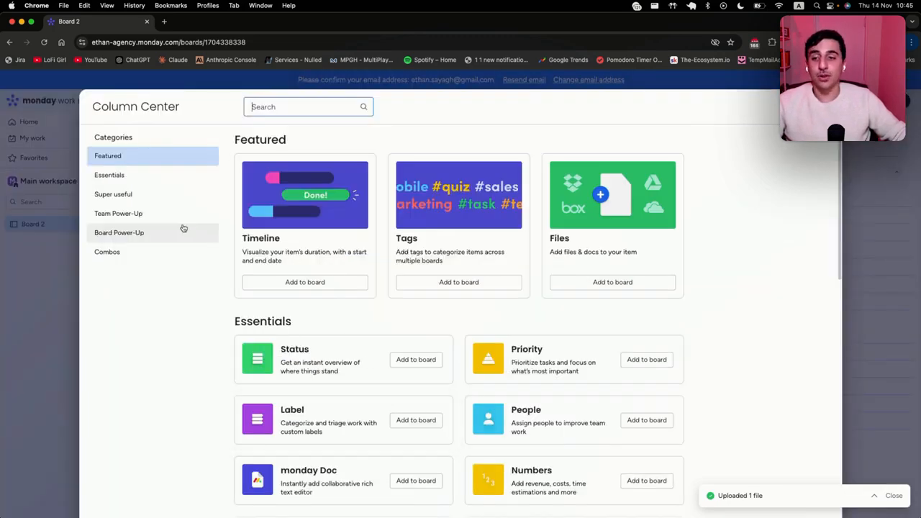
scroll(504, 314, down, 5)
scroll(541, 315, down, 4)
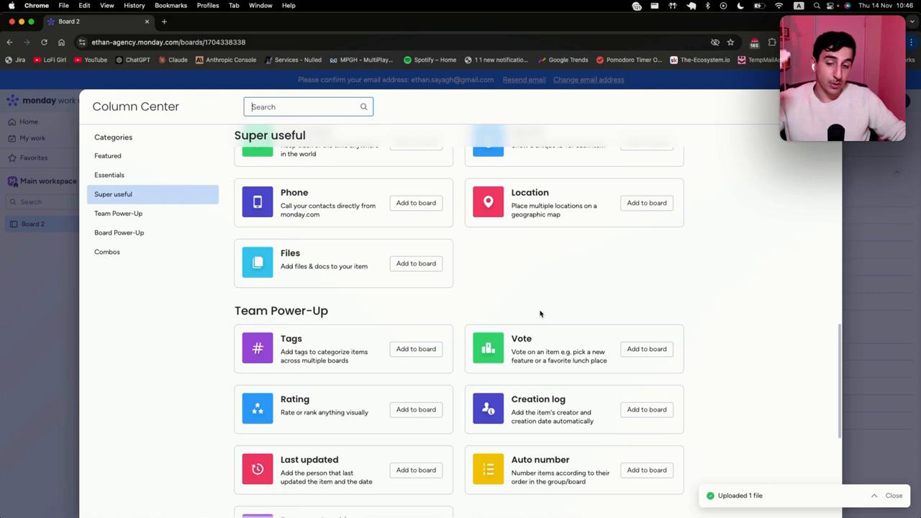
scroll(541, 312, down, 3)
key(Escape)
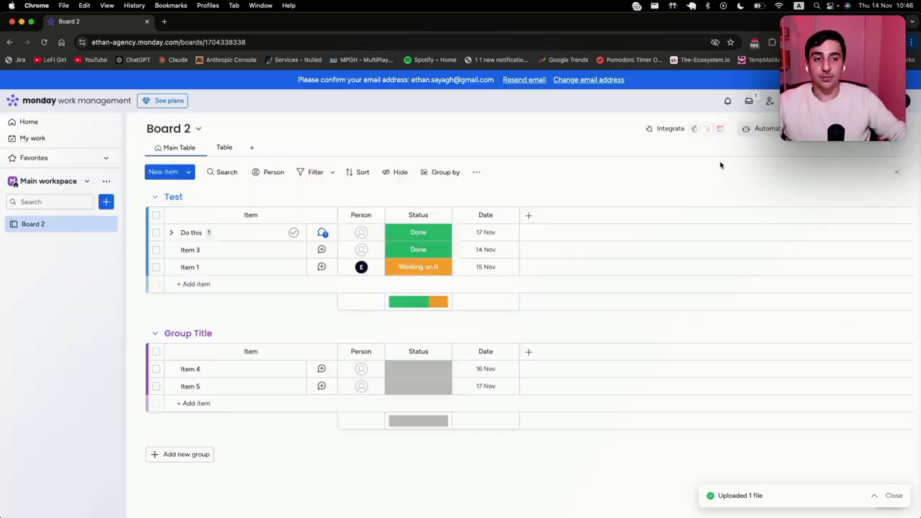
click(533, 217)
click(420, 281)
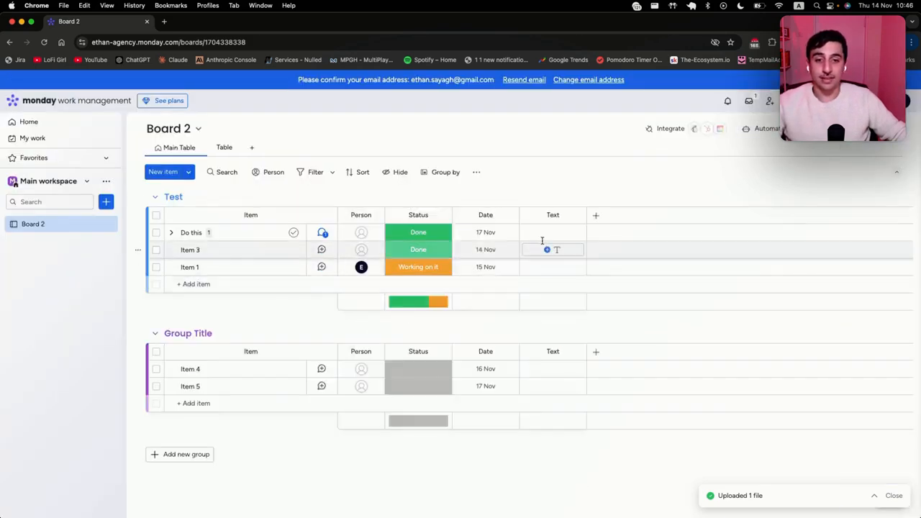
Step: Enter 'This is a text' in the Do this item's Text cell
click(545, 233)
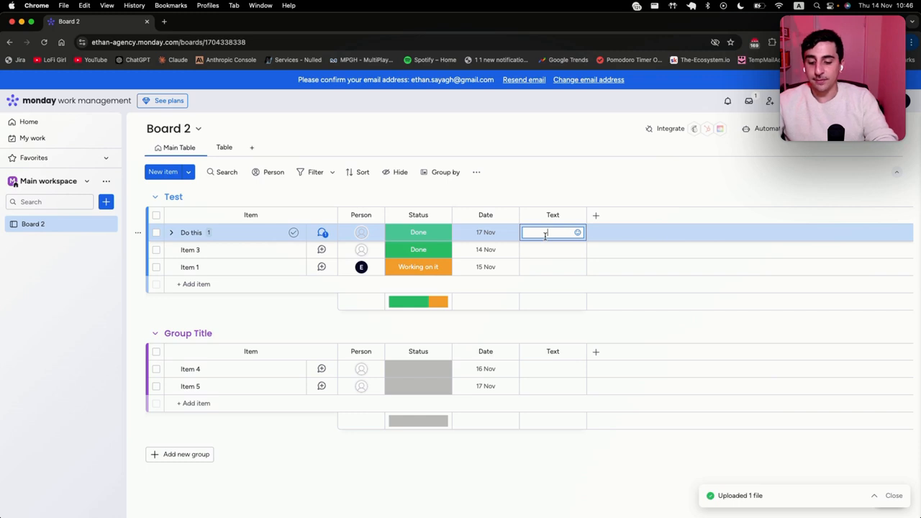
text(This is a text)
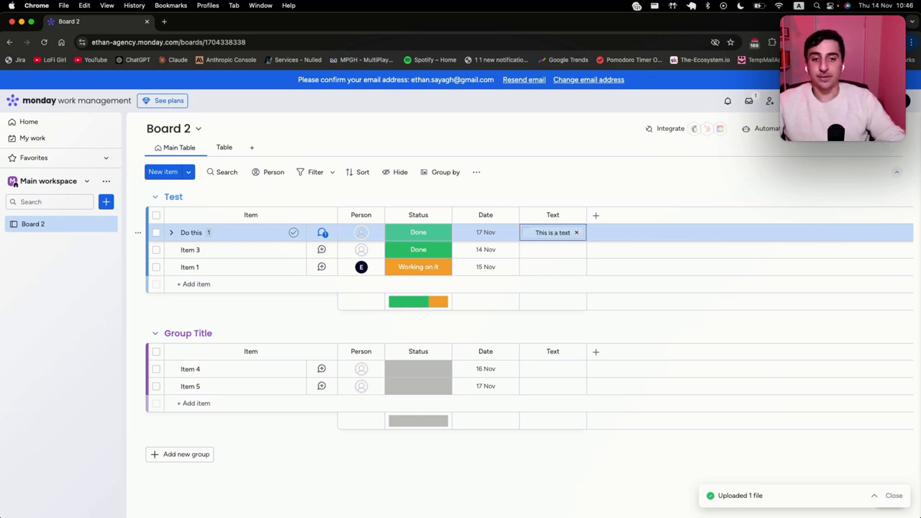
key(Return)
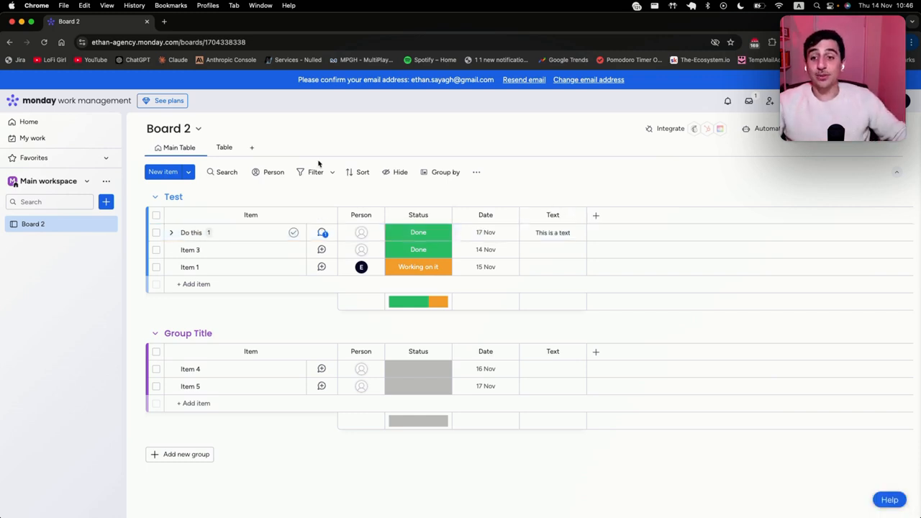
Step: Add a Kanban view and drag Item 5's card into the Stuck column
click(248, 149)
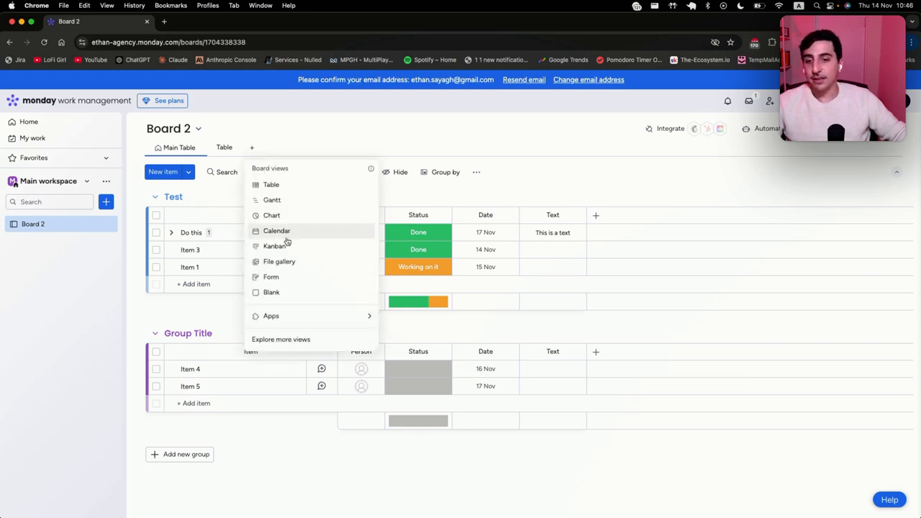
key(Escape)
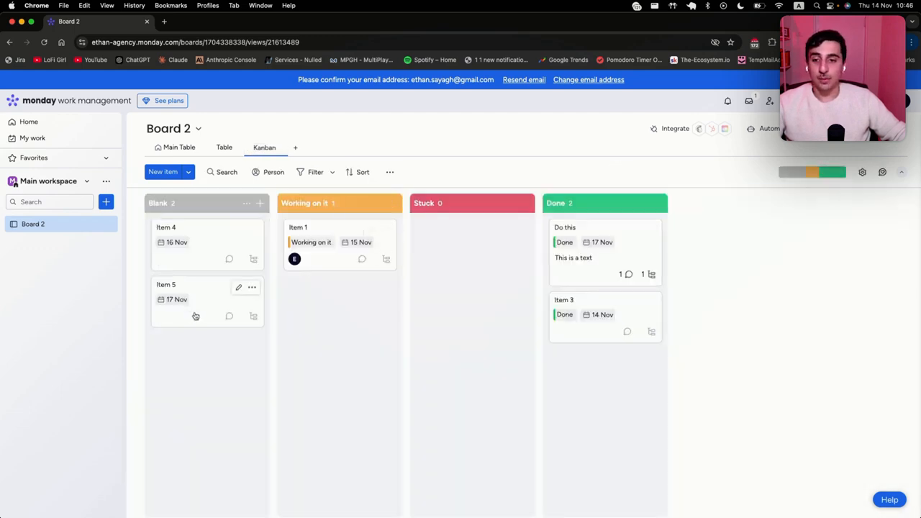
drag(195, 316, 237, 325)
click(295, 147)
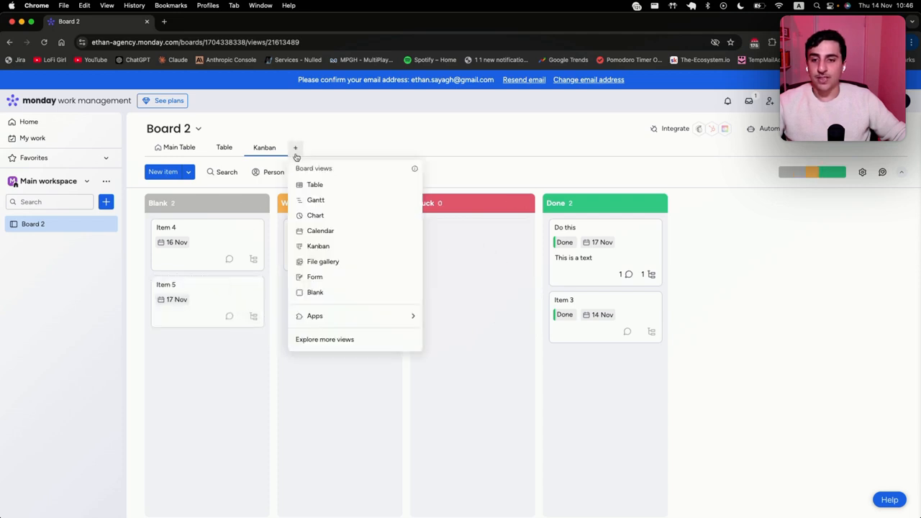
Step: Add a Chart view showing statuses as a pie chart, then return to the Main Table
click(321, 223)
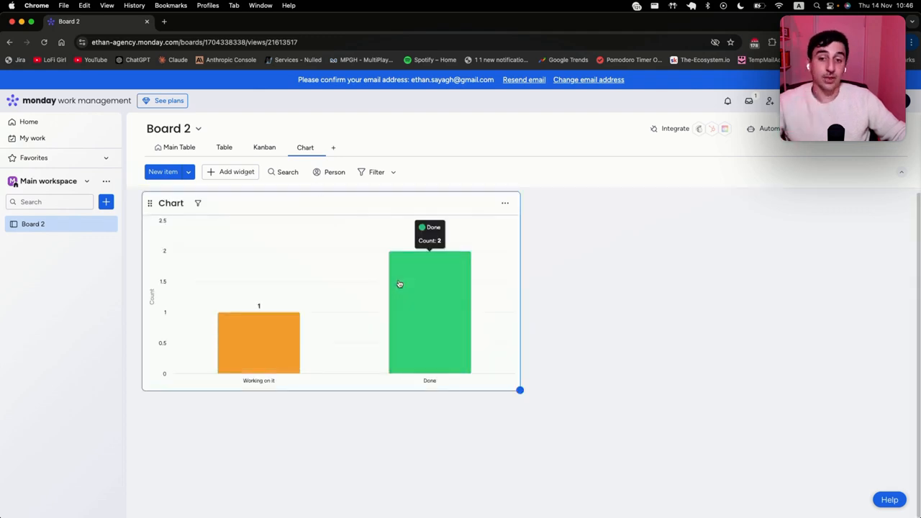
click(505, 203)
click(540, 245)
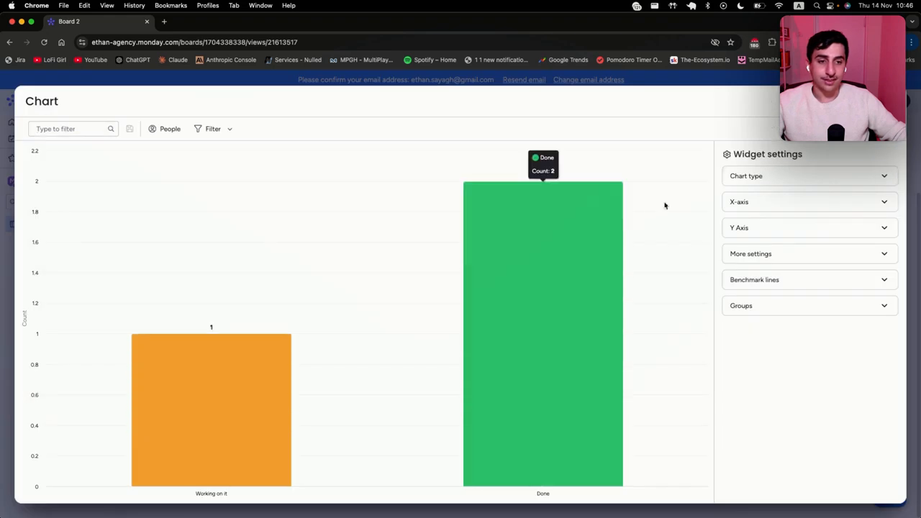
click(765, 178)
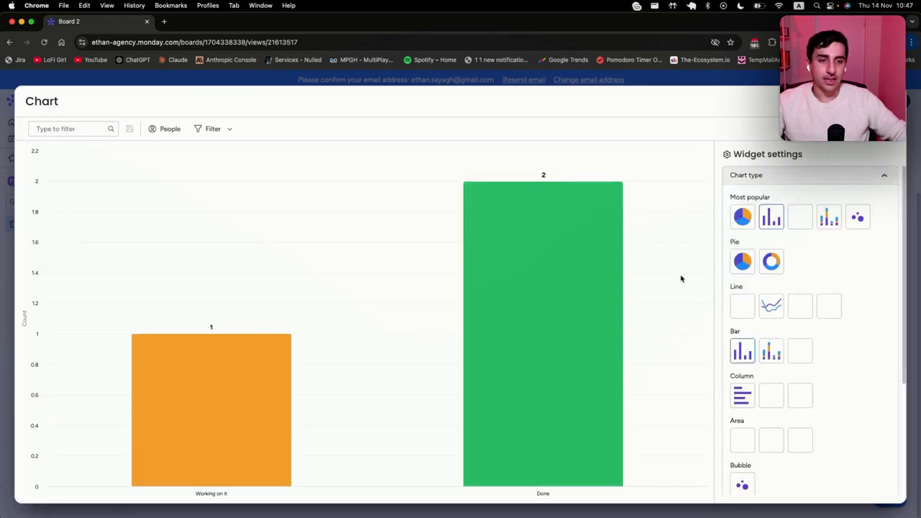
click(744, 218)
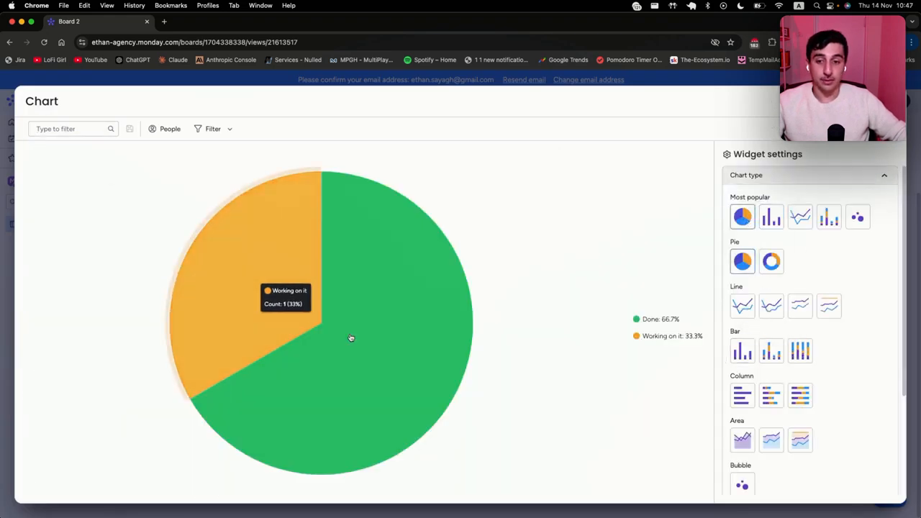
key(Escape)
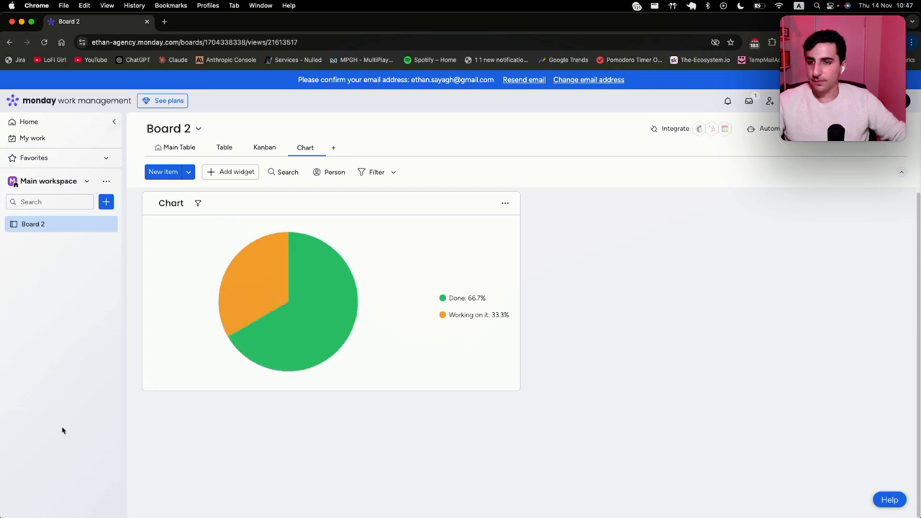
click(167, 148)
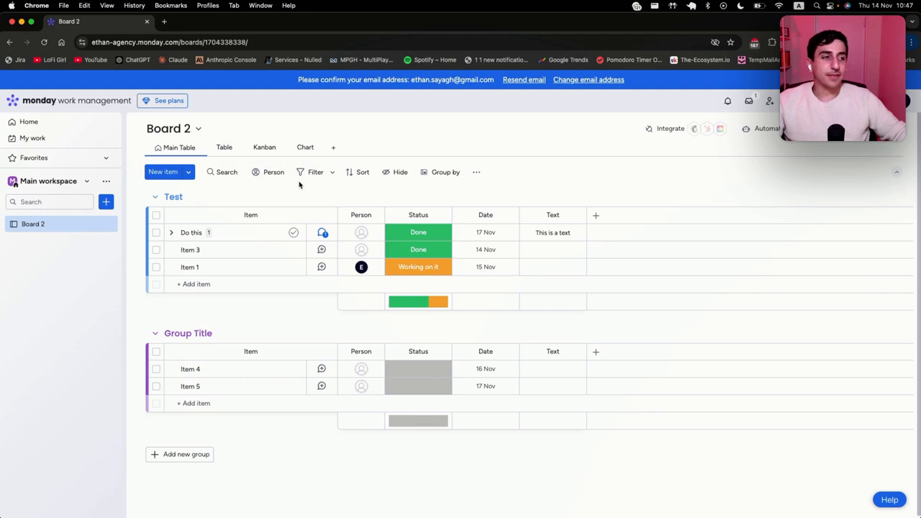
click(363, 251)
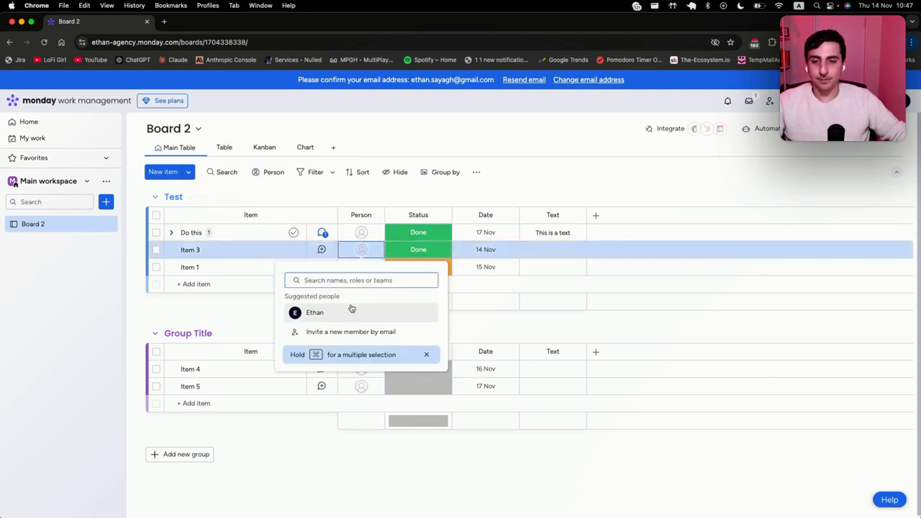
Step: Assign the suggested member to Item 3 and open My Work, dismissing its welcome message
click(351, 310)
click(56, 140)
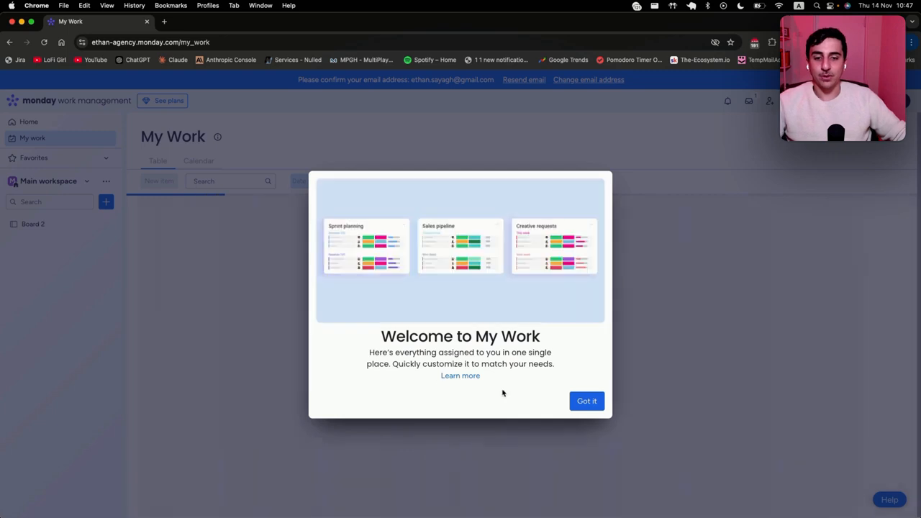
click(584, 401)
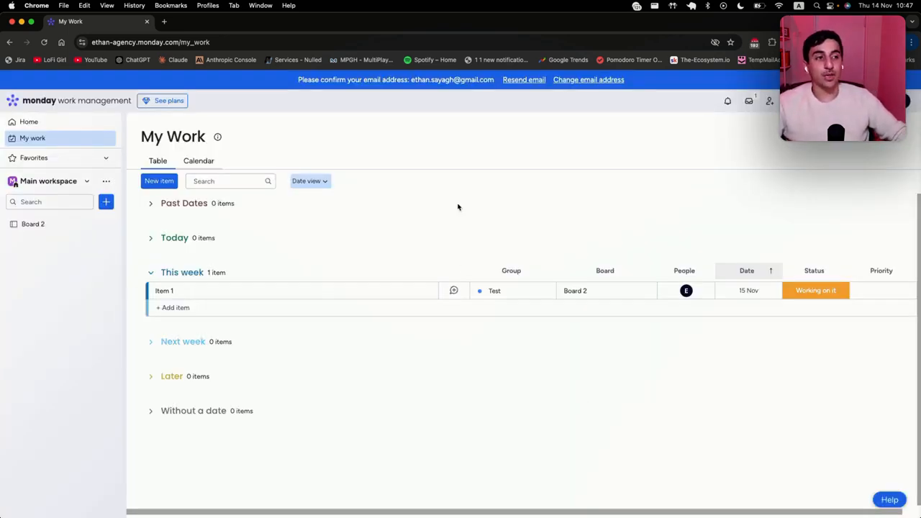
Step: Look through the My Work customization settings, then set Item 1's date to 14 Nov
click(889, 143)
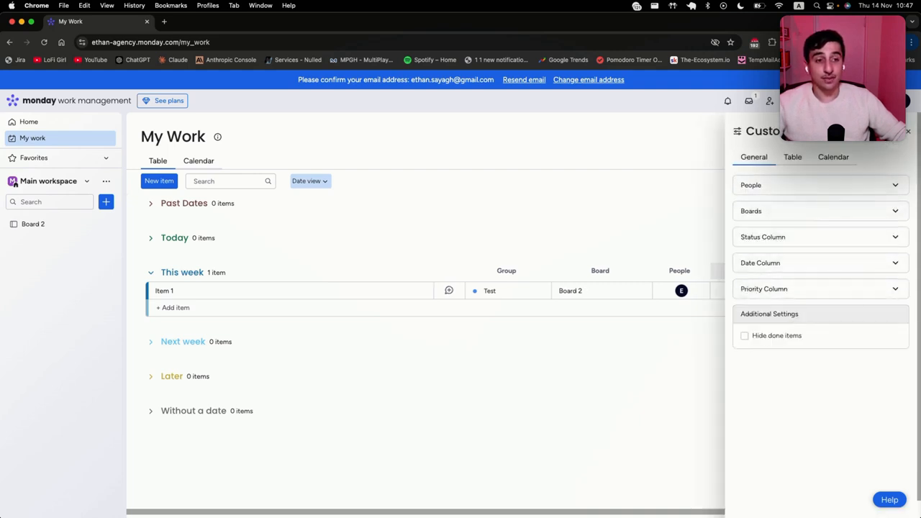
click(793, 157)
click(782, 189)
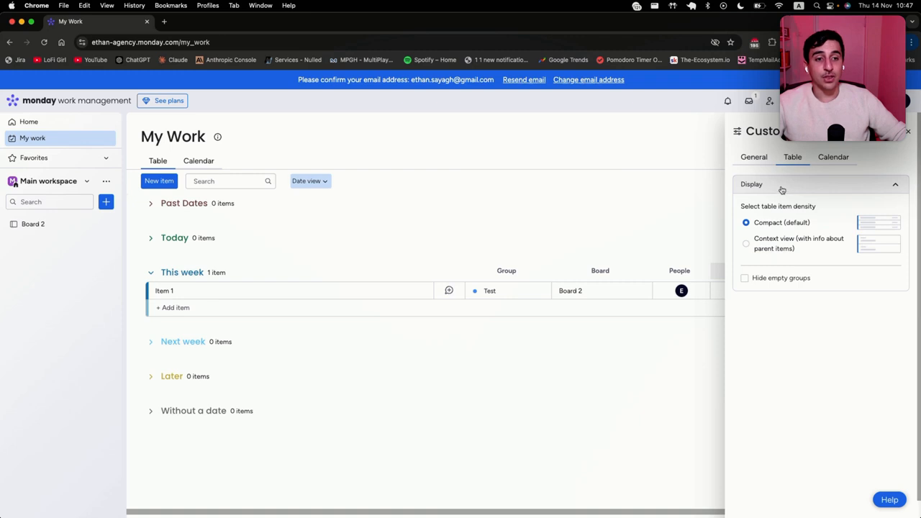
click(783, 188)
click(761, 158)
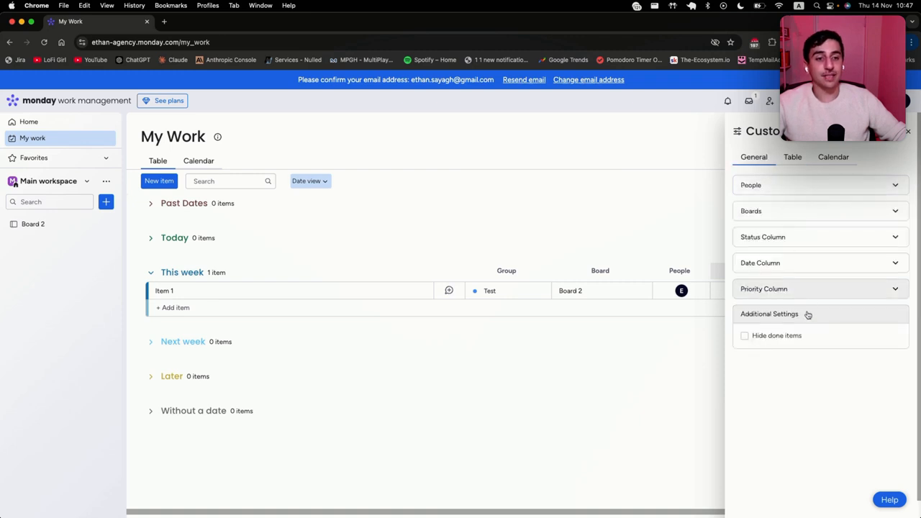
click(909, 134)
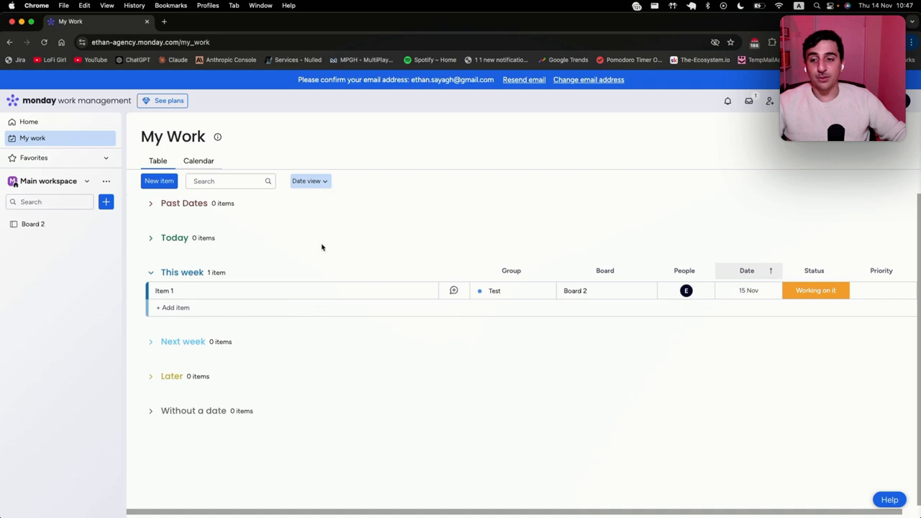
click(765, 292)
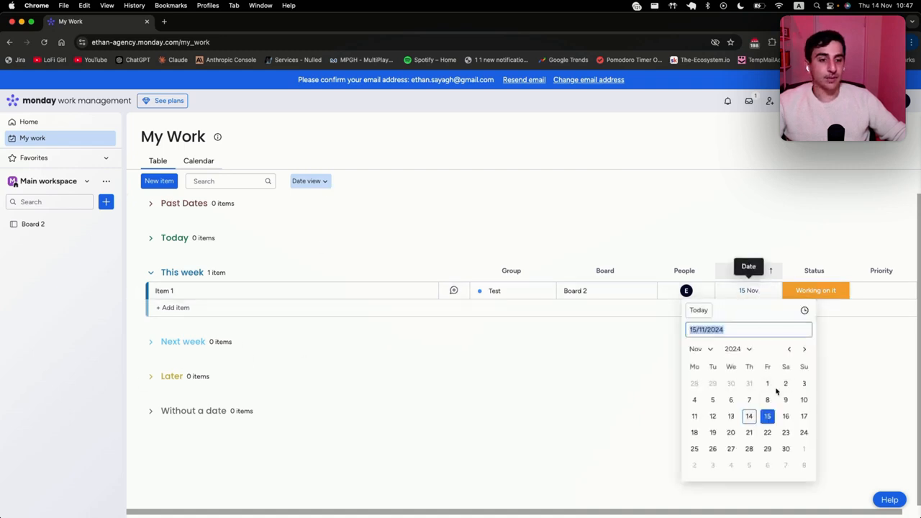
click(749, 416)
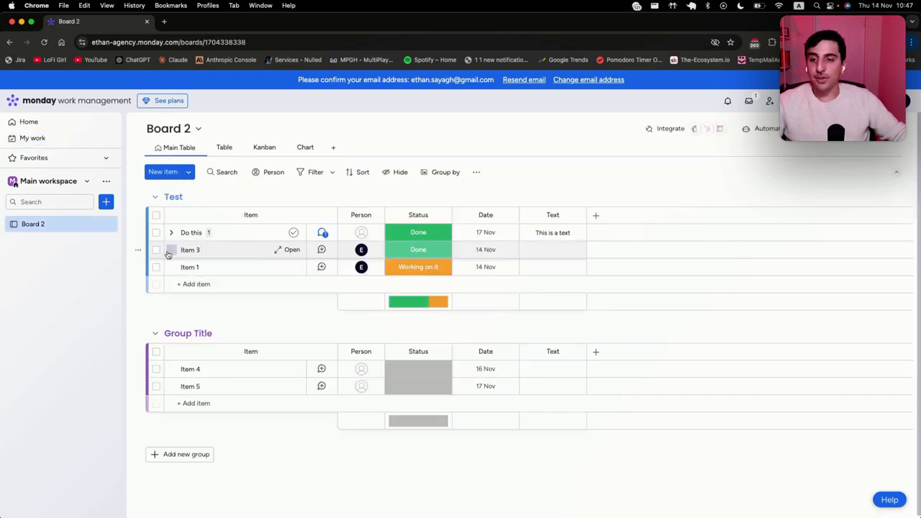
Step: Select Do this, Item 3 and Item 1 and bulk-set their status to Stuck
click(156, 249)
click(157, 233)
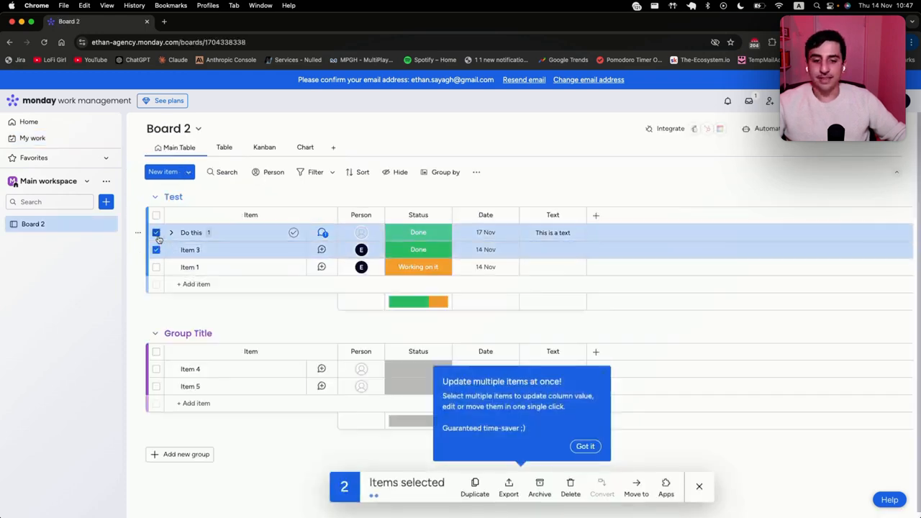
click(156, 267)
click(585, 446)
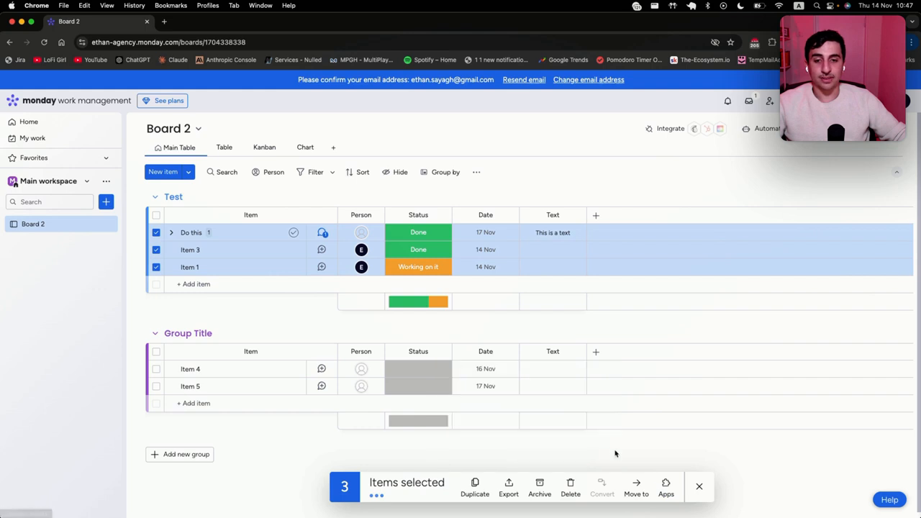
click(425, 273)
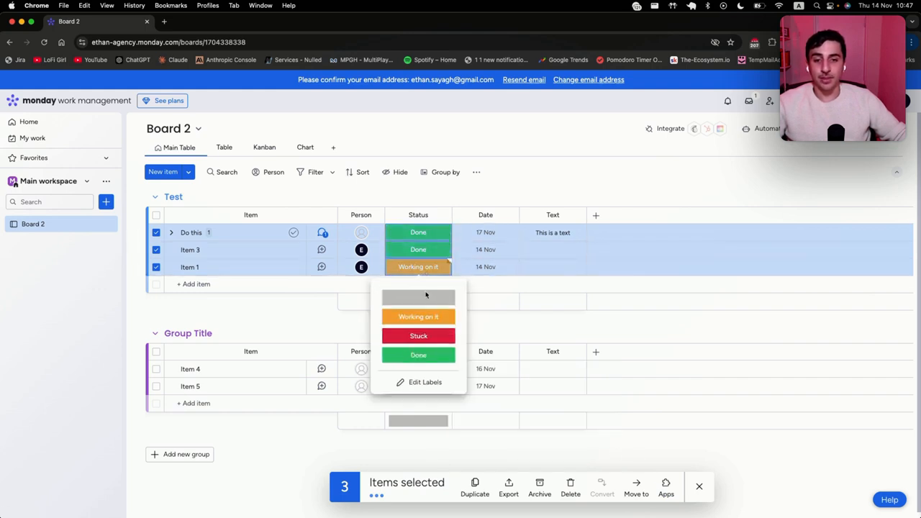
click(429, 354)
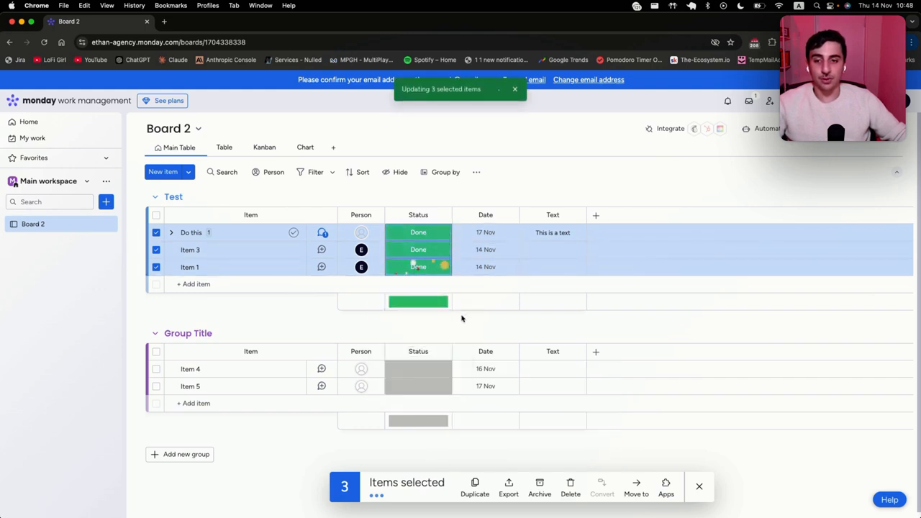
click(422, 267)
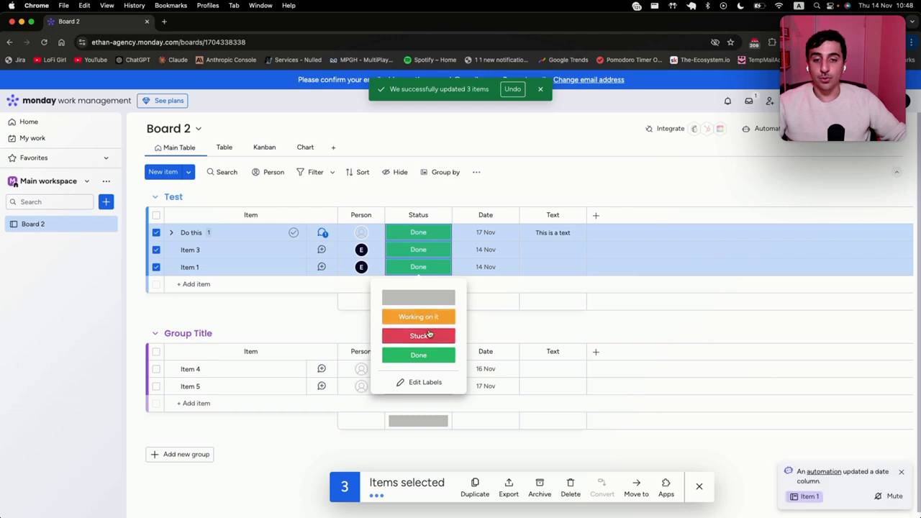
click(427, 334)
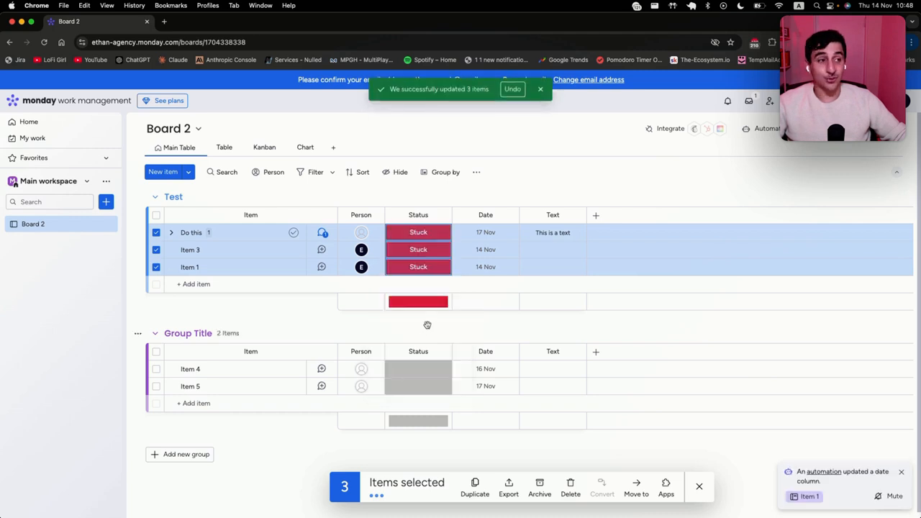
Step: Dismiss the update confirmation and clear the three-item selection
click(541, 90)
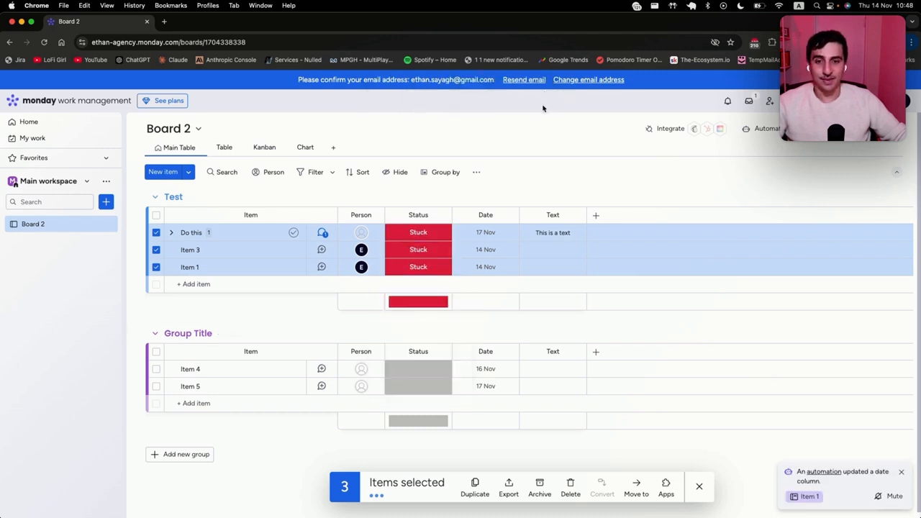
click(700, 488)
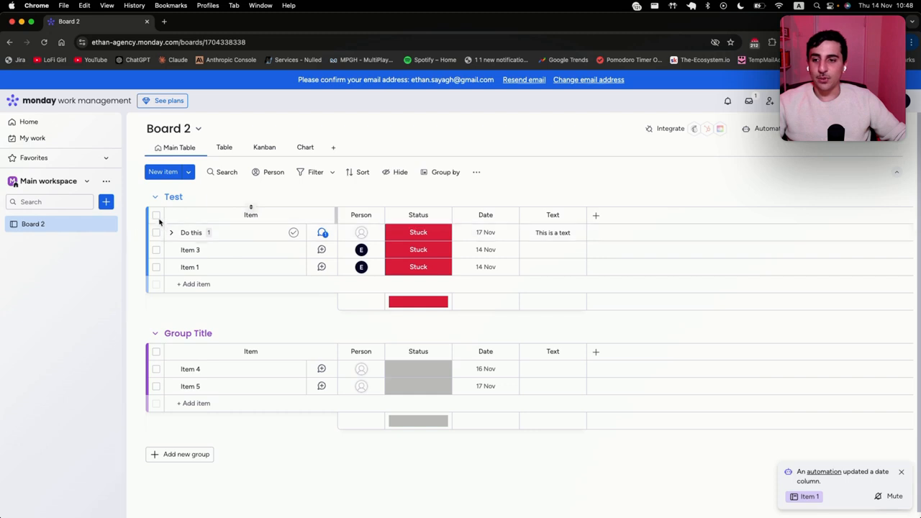
click(156, 215)
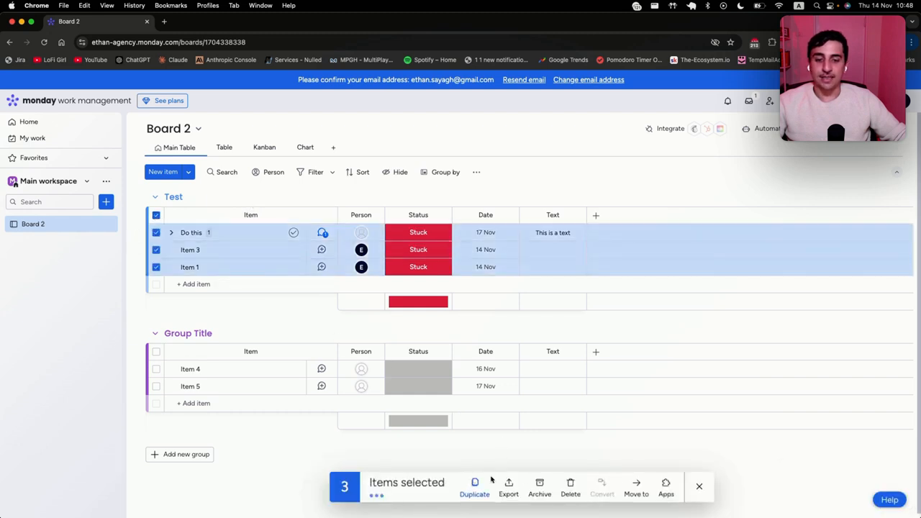
click(701, 488)
Step: Open the board's options menu and close it again
click(913, 108)
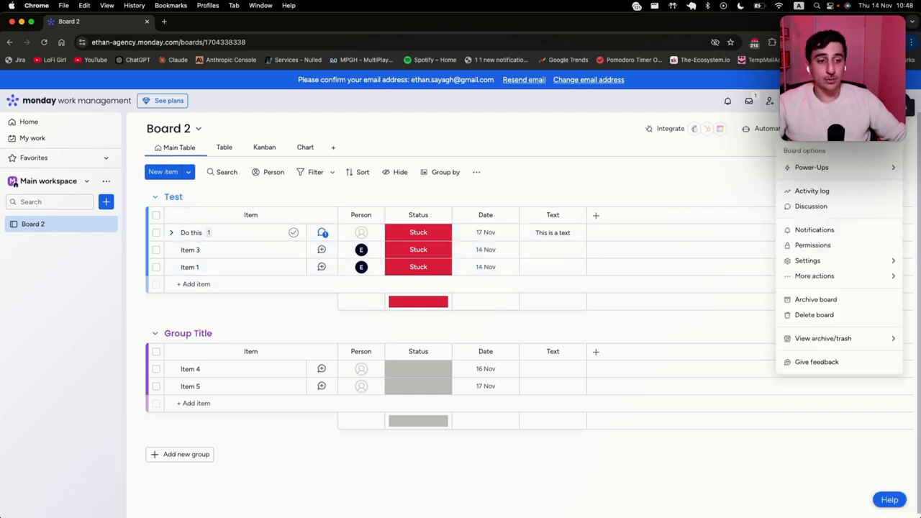
mouse_move(850, 280)
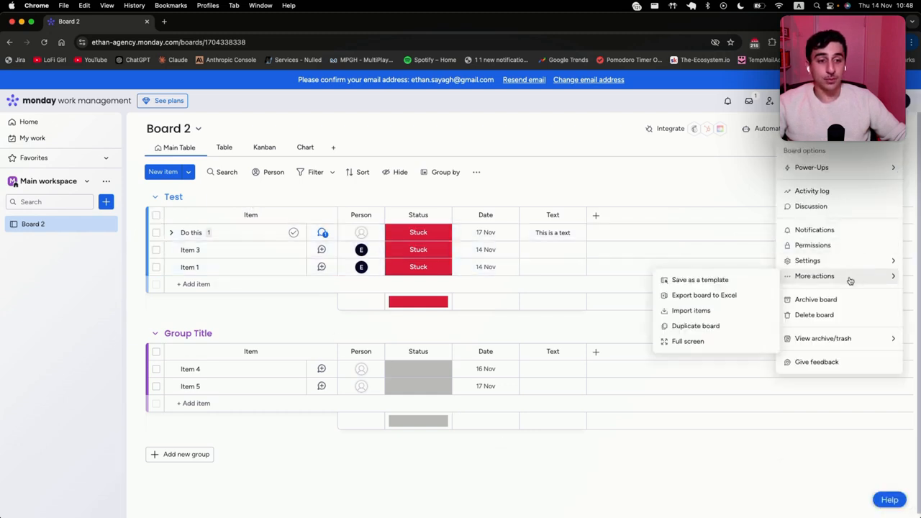
click(712, 295)
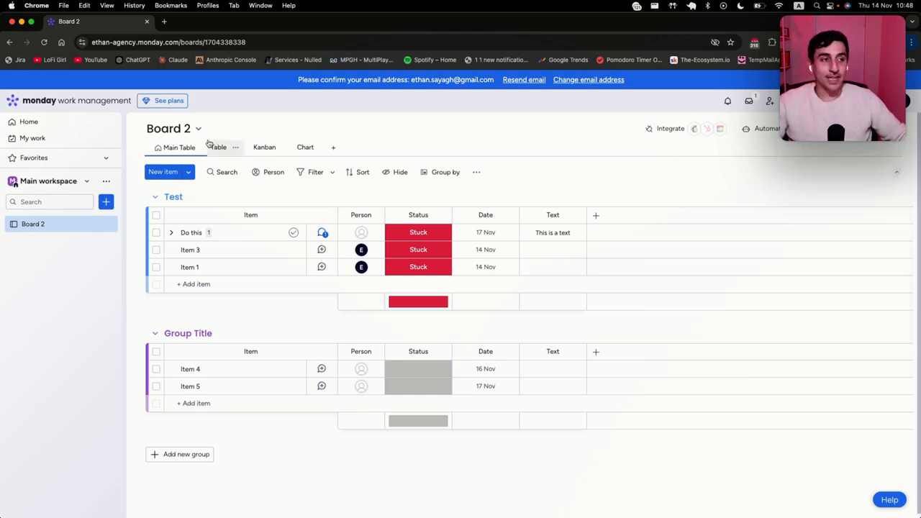
Step: Create a new doc named 'Doc' in the Main workspace
click(107, 203)
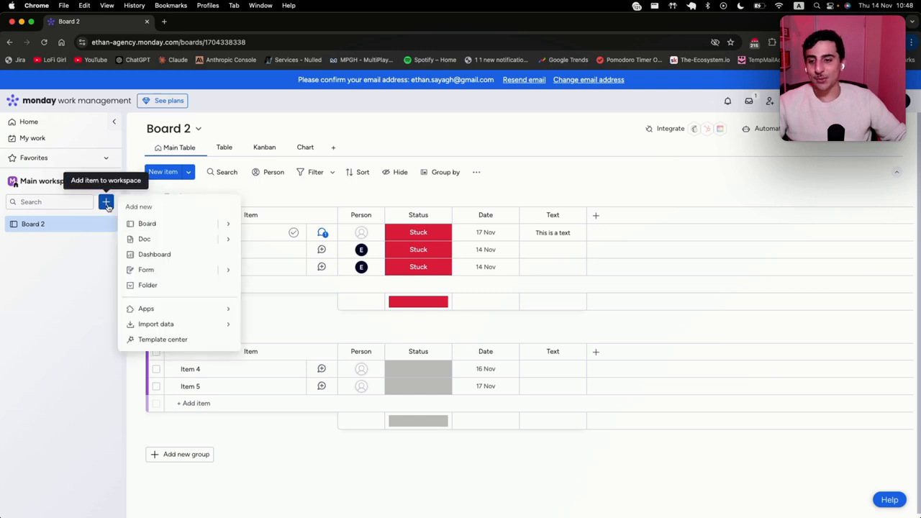
click(172, 244)
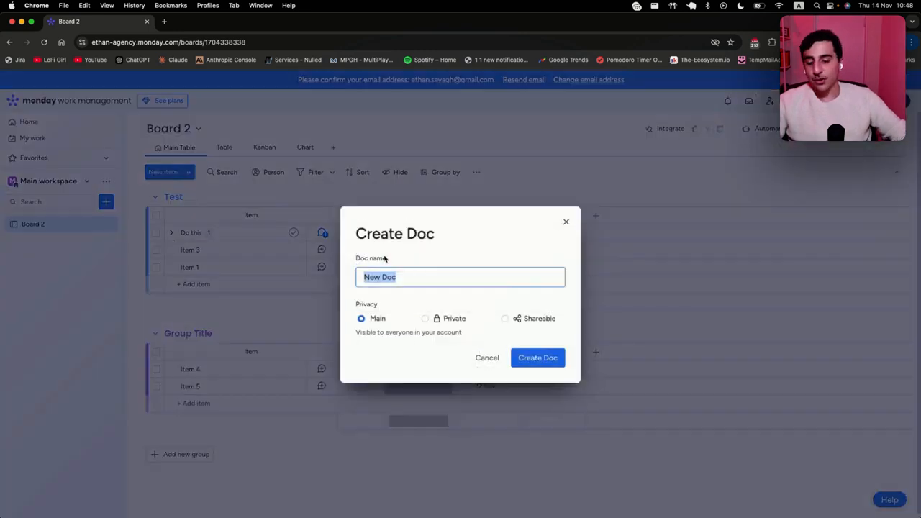
text(Doc)
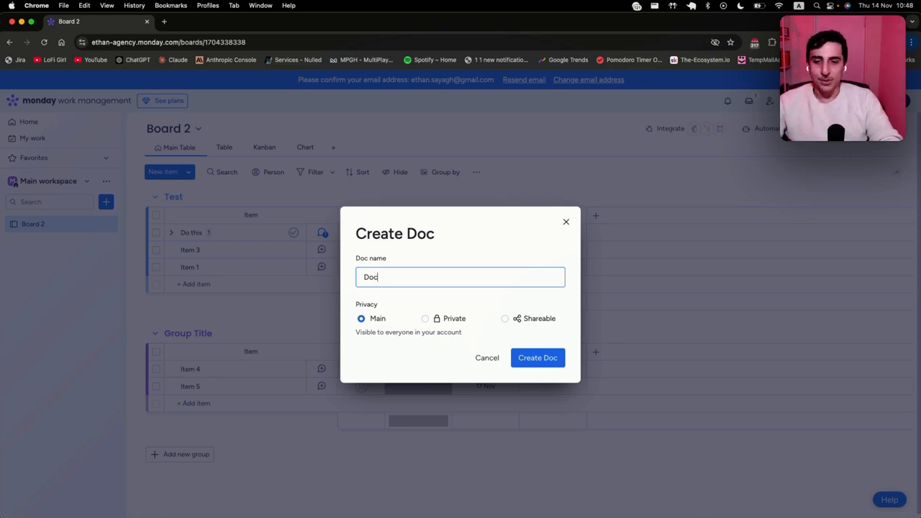
key(Return)
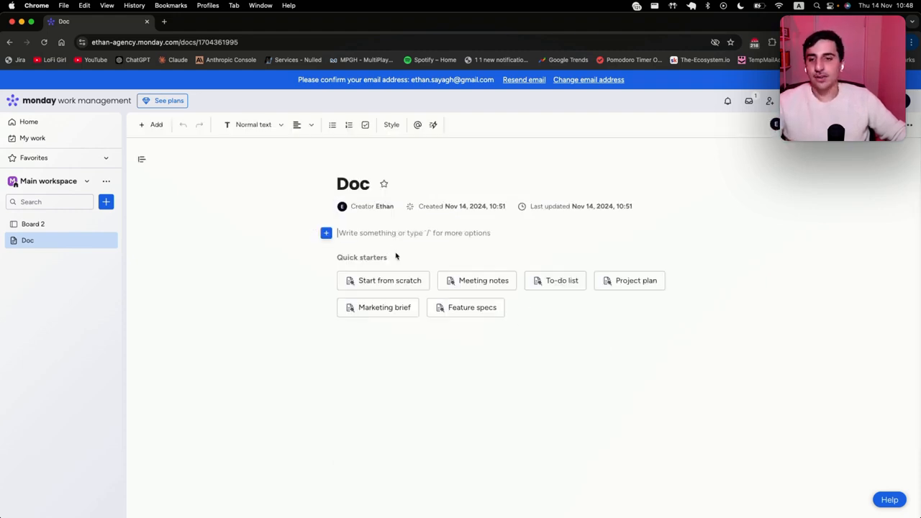
Step: Apply the Meeting notes template, try a YouTube block under Date, then dismiss the video popup
click(496, 281)
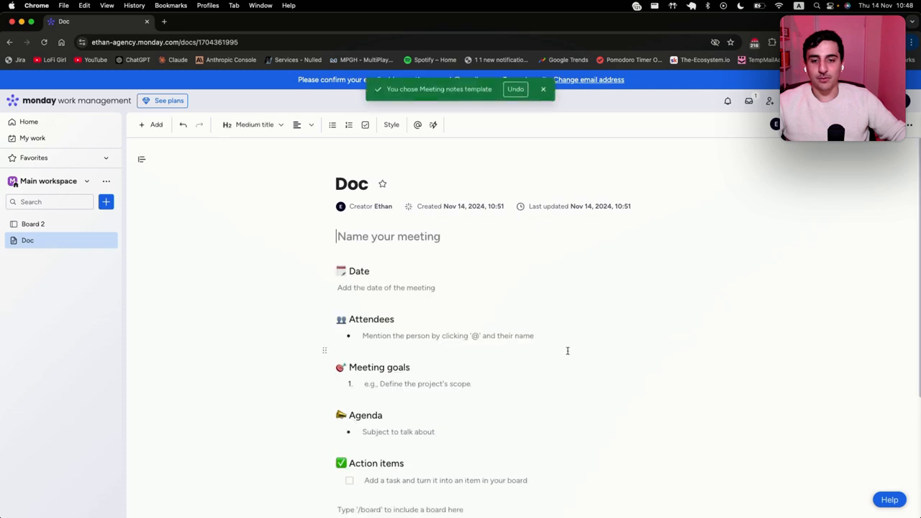
click(421, 300)
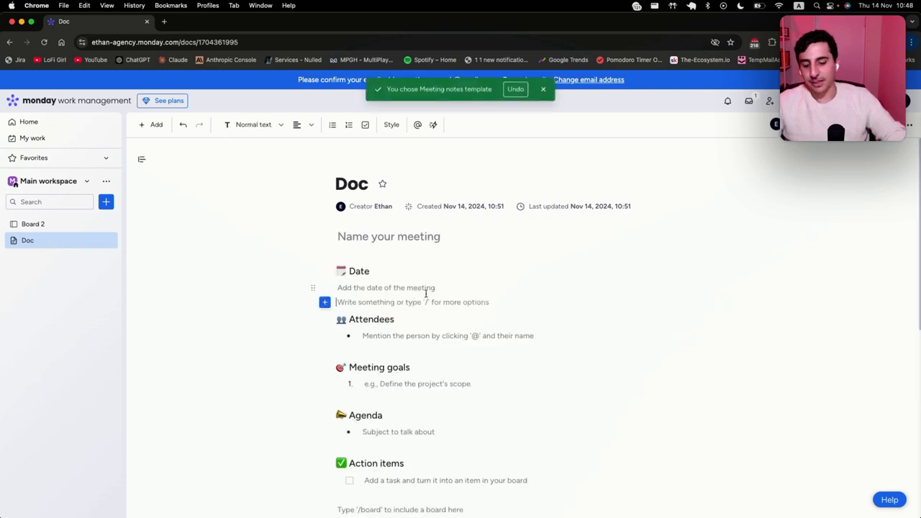
text(/)
scroll(408, 420, down, 3)
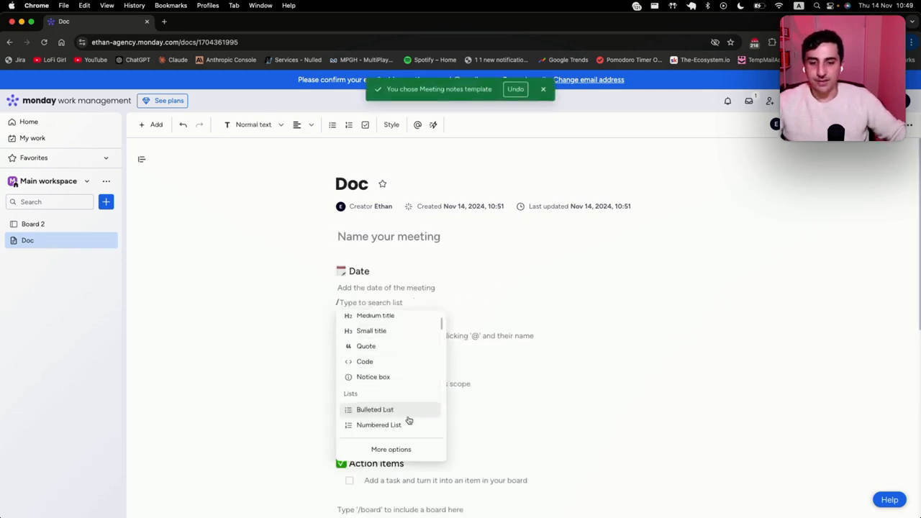
scroll(409, 401, up, 3)
scroll(407, 402, down, 5)
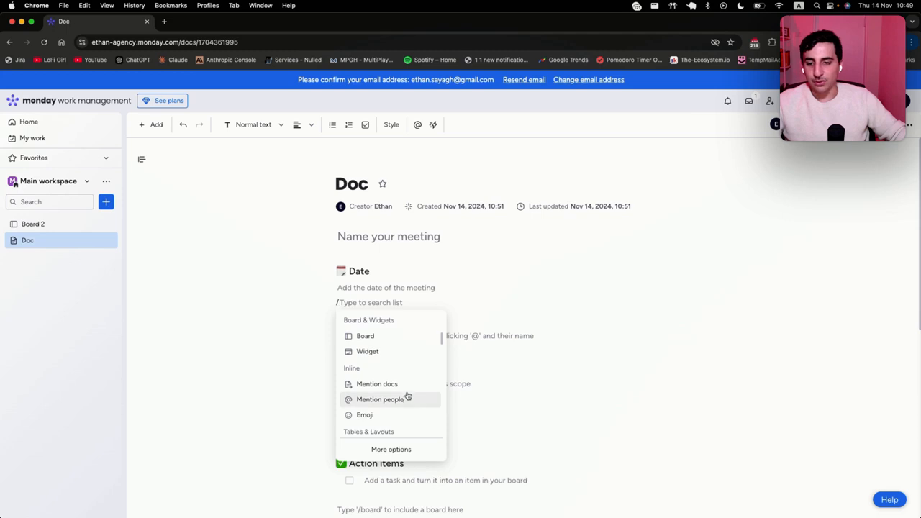
scroll(407, 385, down, 2)
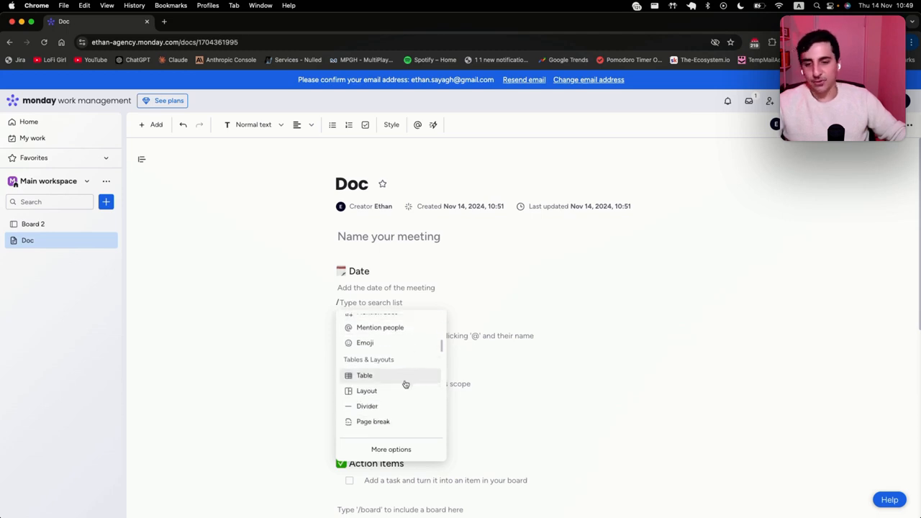
scroll(405, 384, down, 4)
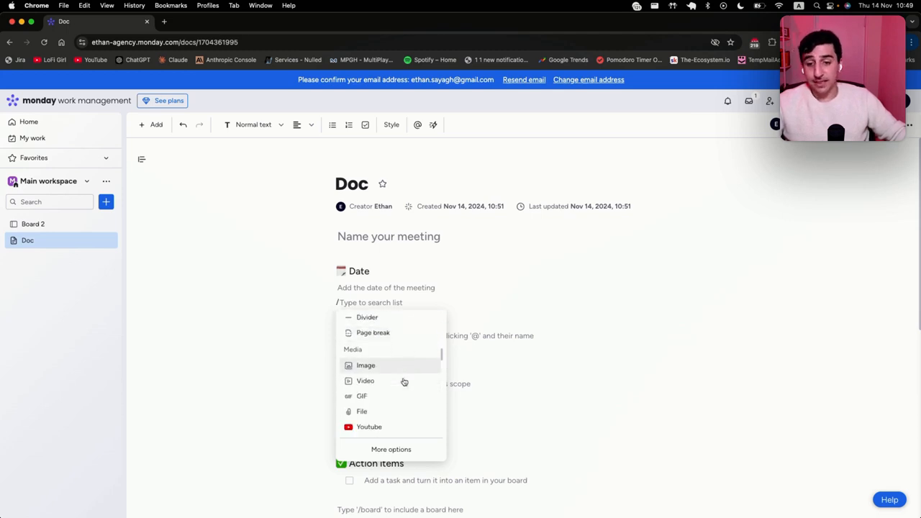
scroll(404, 382, down, 2)
click(389, 349)
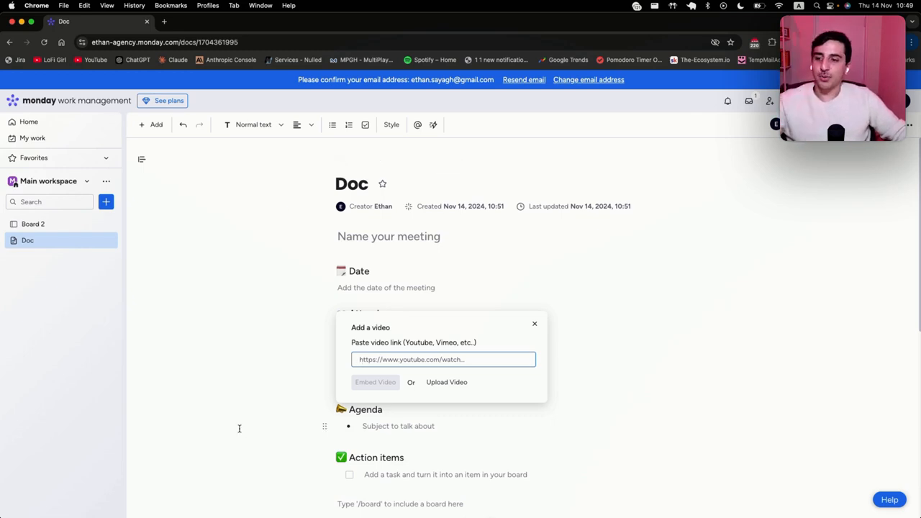
click(57, 314)
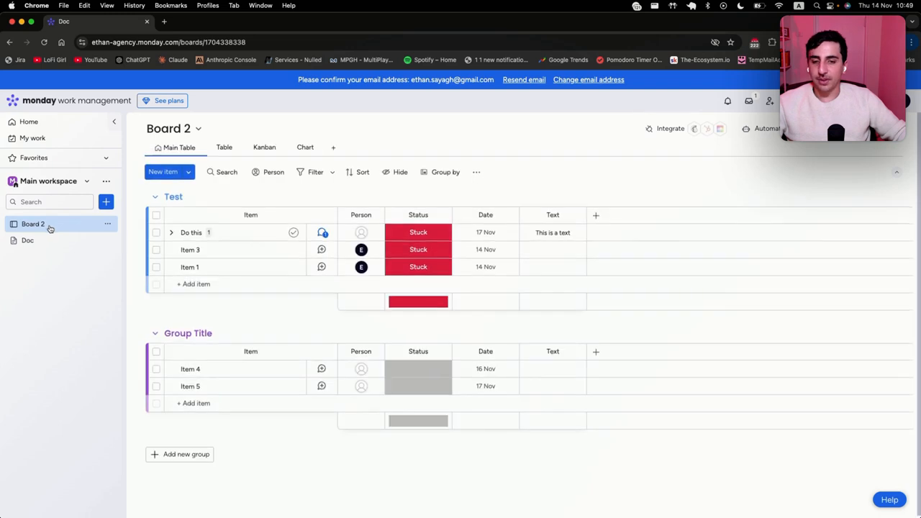
Step: Start a new automation triggered when the Status column changes to Done
click(773, 136)
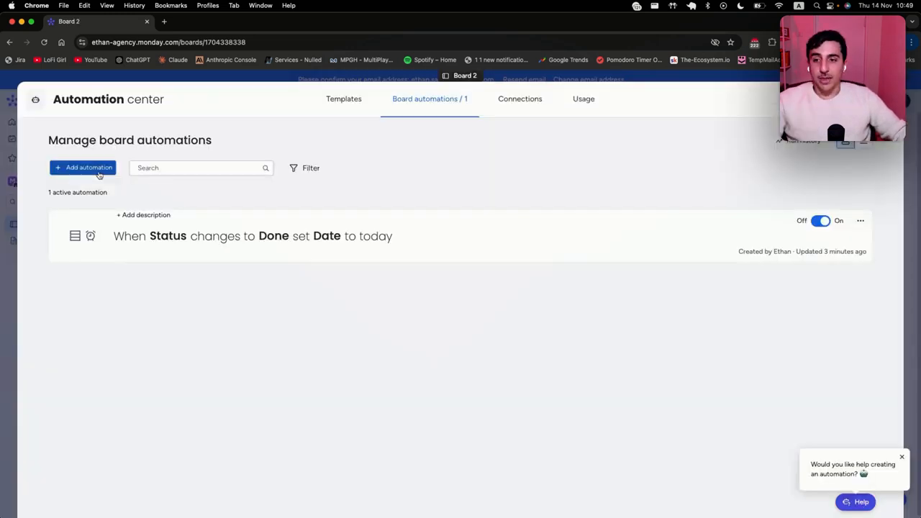
click(96, 172)
click(303, 170)
click(264, 220)
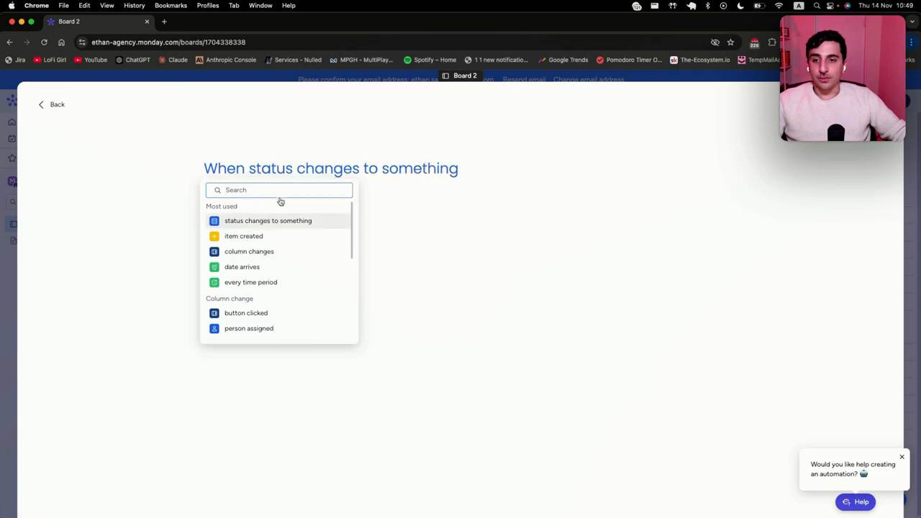
click(284, 170)
click(303, 209)
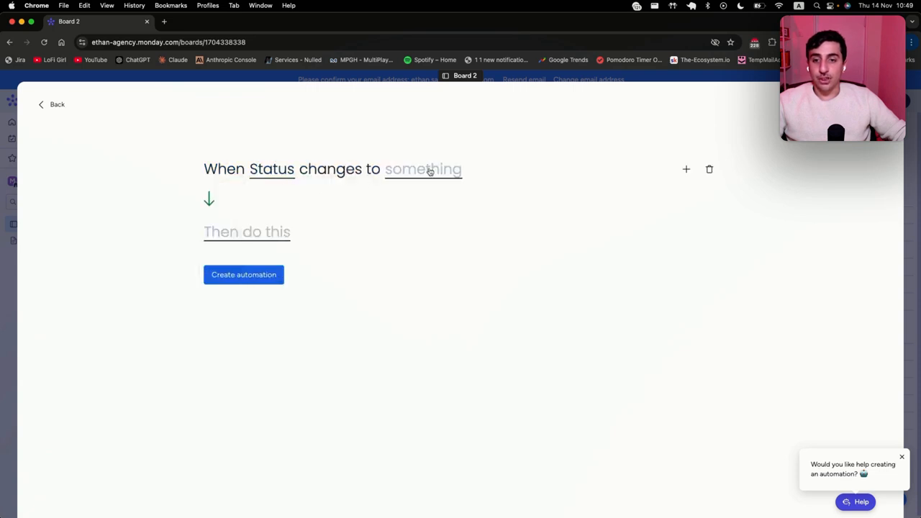
click(430, 171)
click(411, 263)
Step: Add a Gmail send-email action with the body 'Hello {item name} How are you?'
click(259, 232)
click(246, 377)
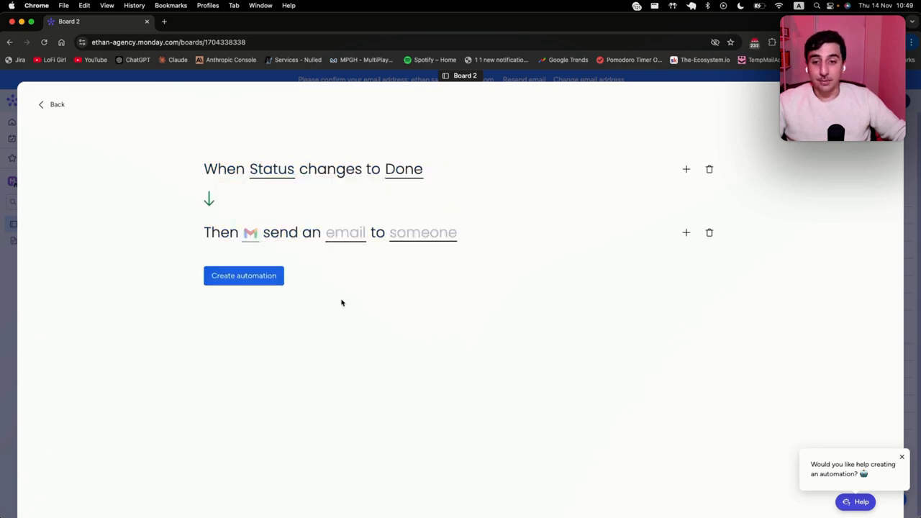
mouse_move(254, 236)
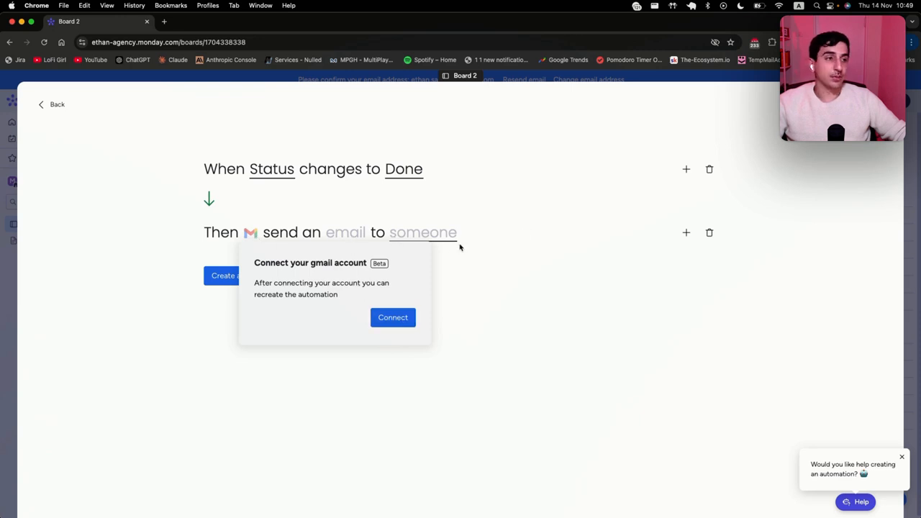
click(357, 236)
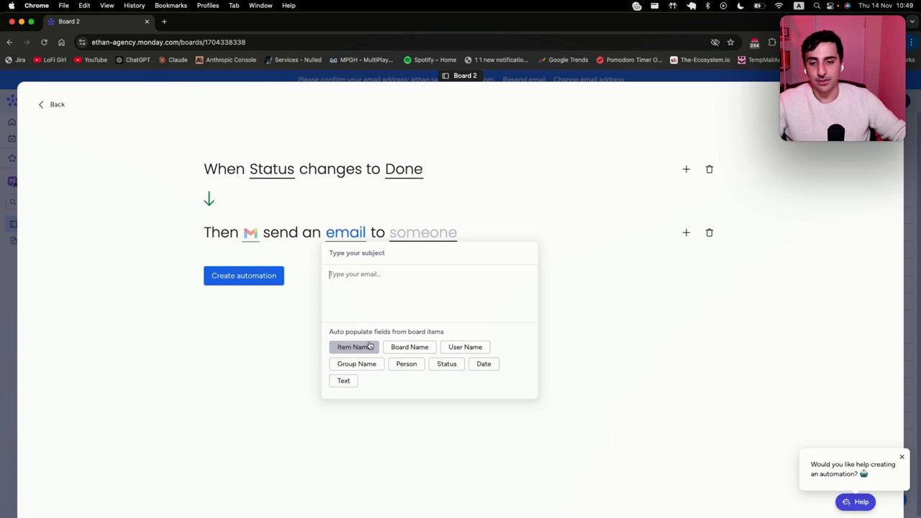
text(Hello)
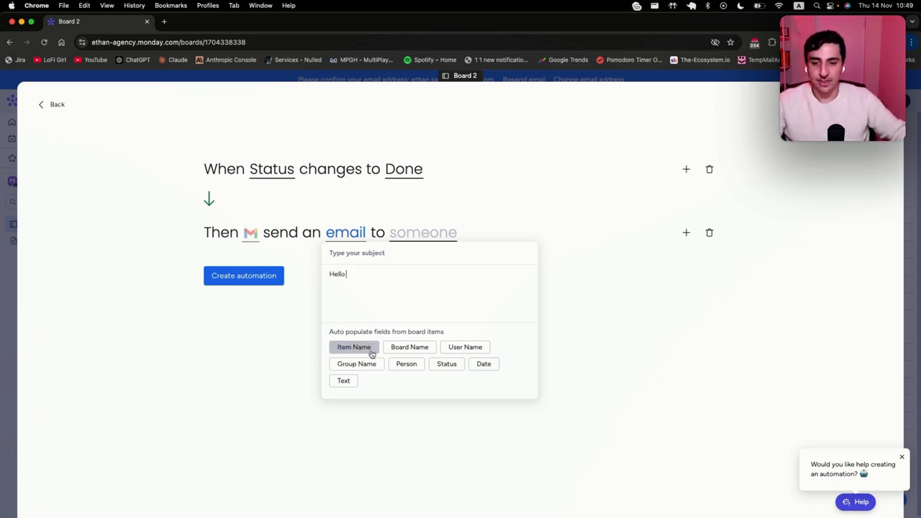
click(354, 347)
text(How are you?)
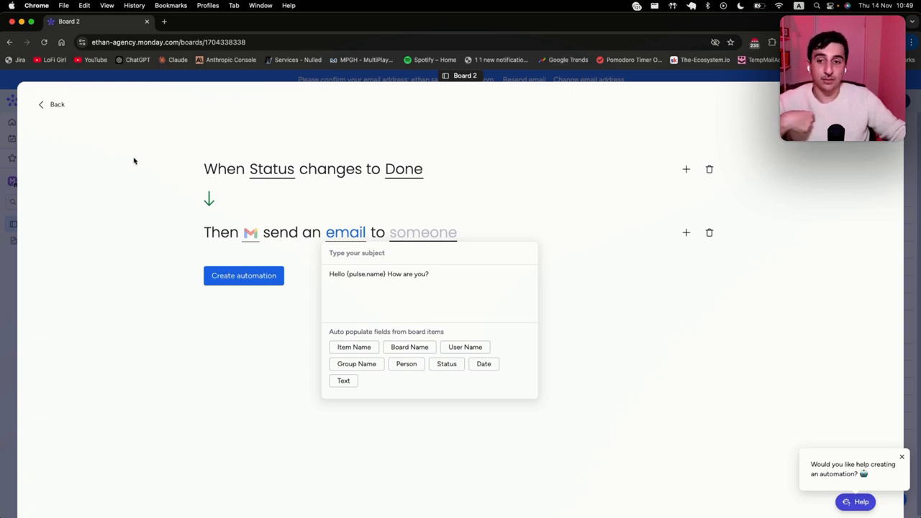
Step: Remove the email action, search actions for 'slack', and reset the trigger to When an item is created
click(709, 234)
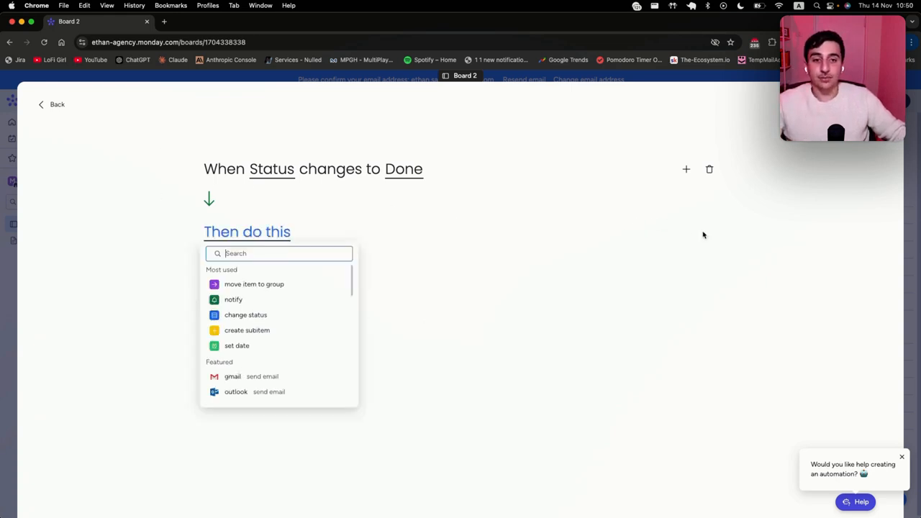
text(slack)
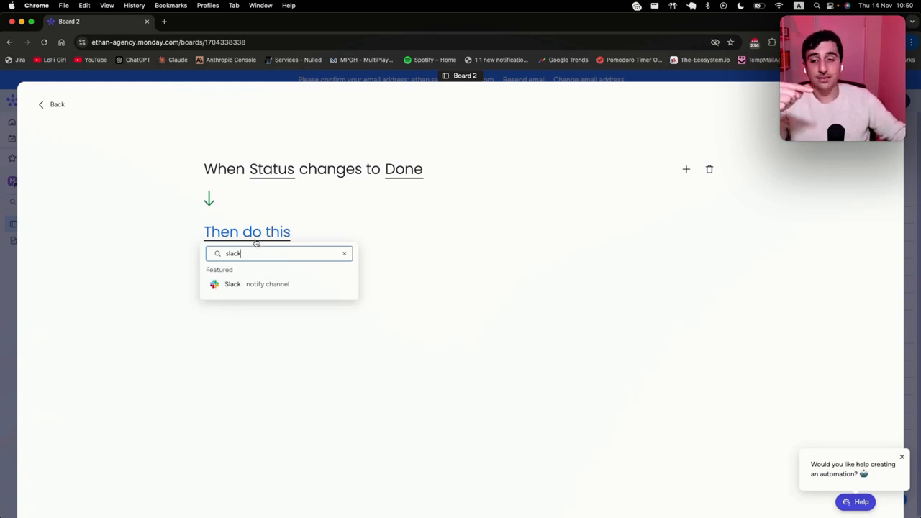
click(708, 170)
click(314, 179)
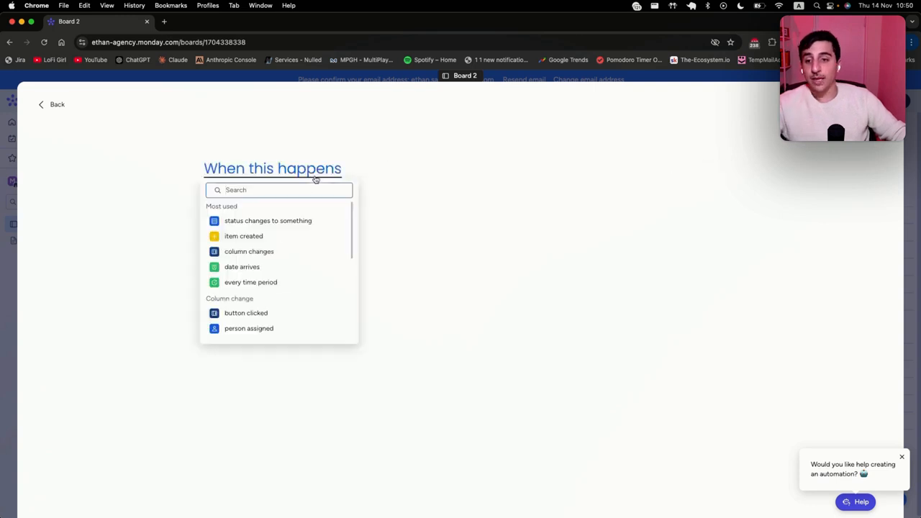
click(266, 236)
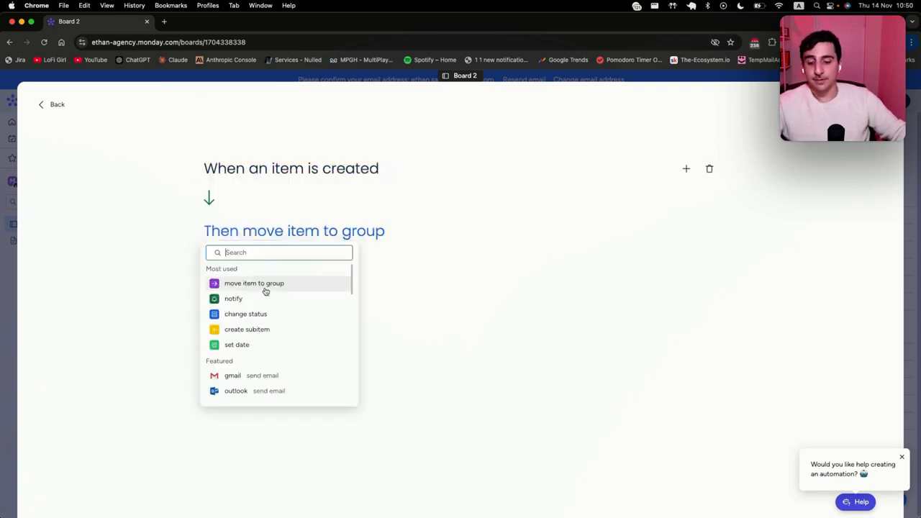
text(slack)
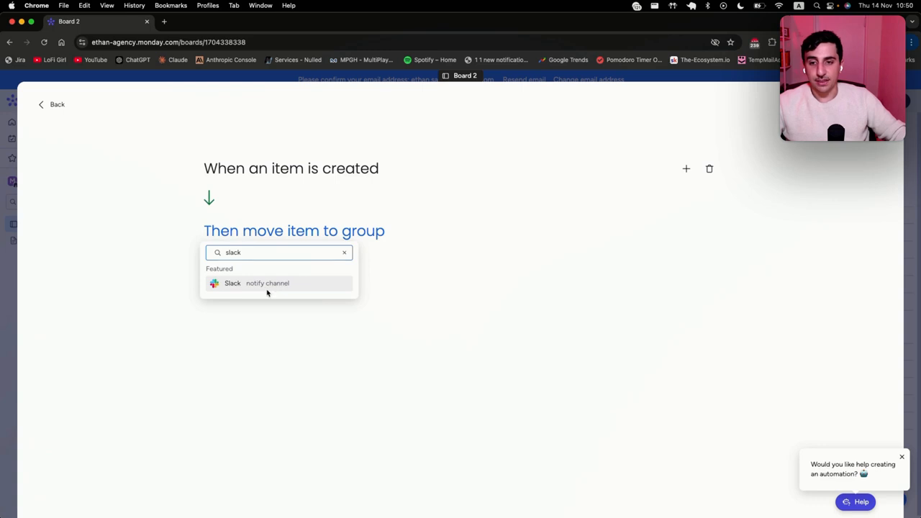